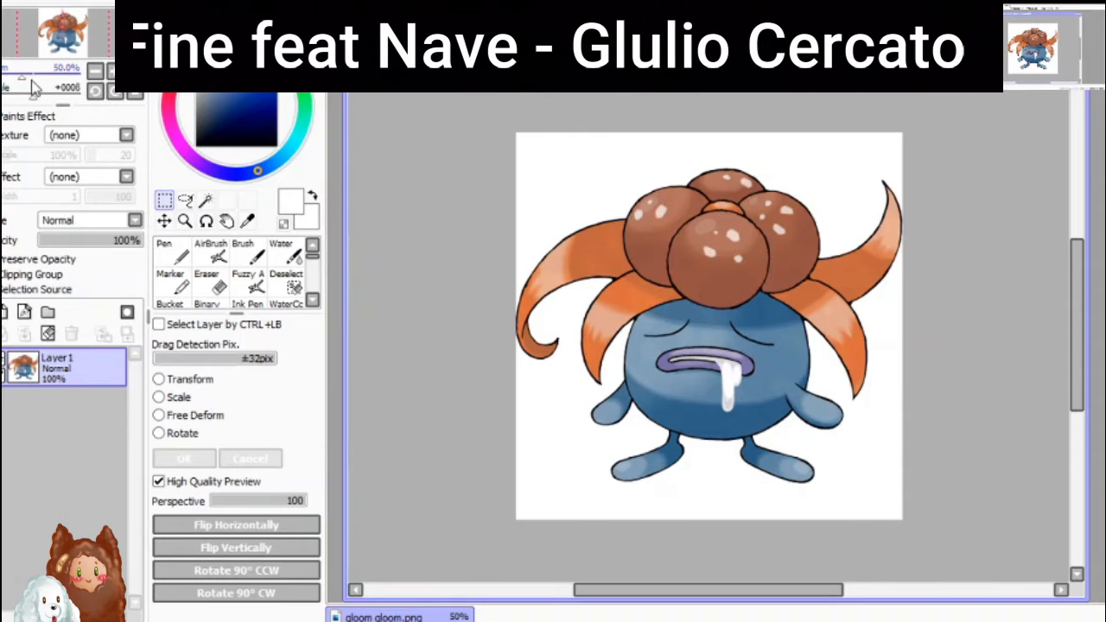
Enlarge the Gloom image to 70.6% and activate the Magic Wand
drag(30, 77, 27, 76)
drag(46, 38, 47, 36)
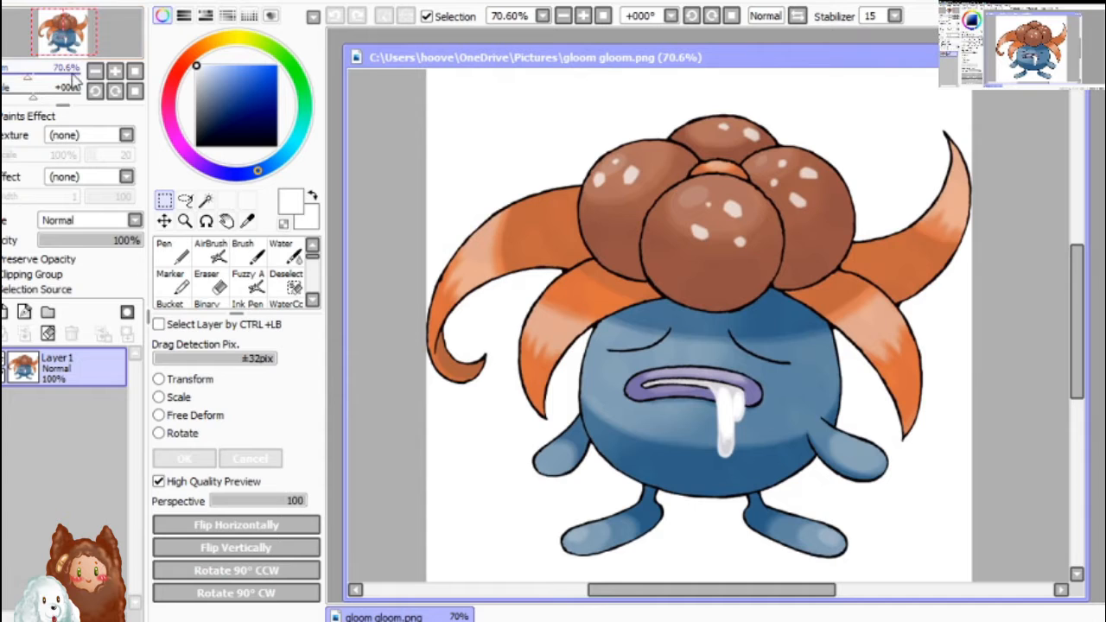
click(206, 200)
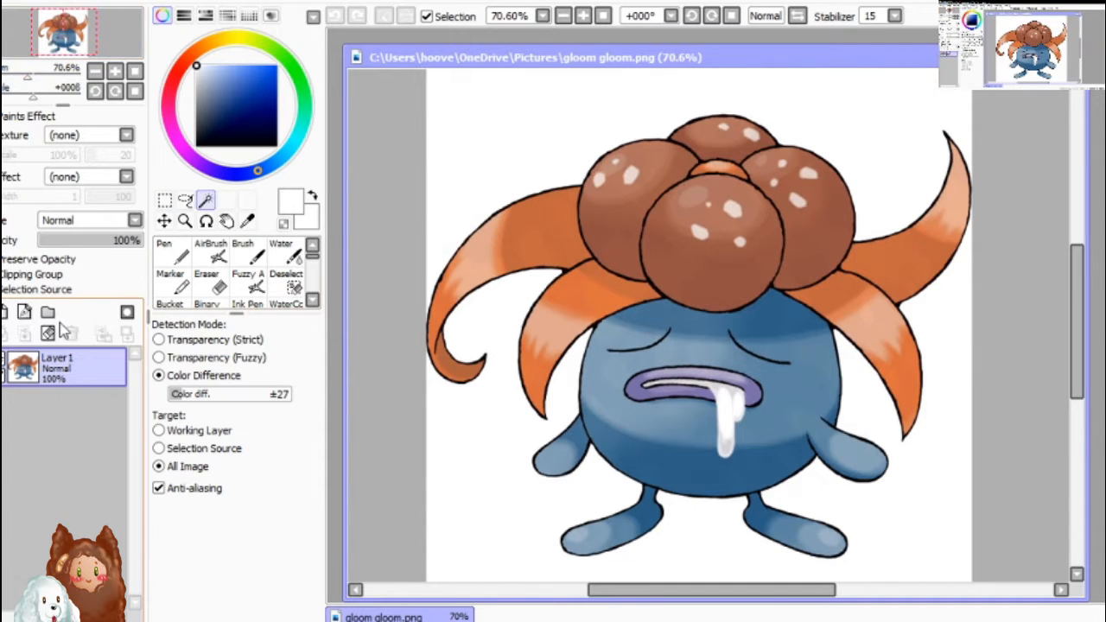
Try selecting the four brown flower bulbs with the Magic Wand at a color difference of ±27
click(682, 227)
key(ctrl+z)
click(681, 227)
click(683, 269)
click(630, 236)
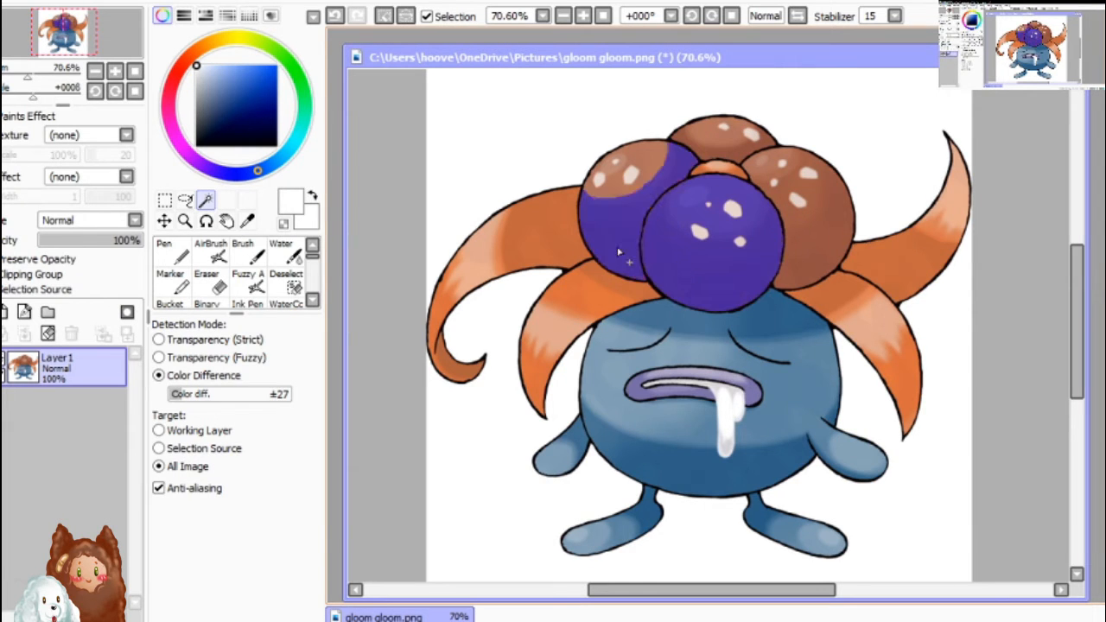
click(653, 165)
click(725, 135)
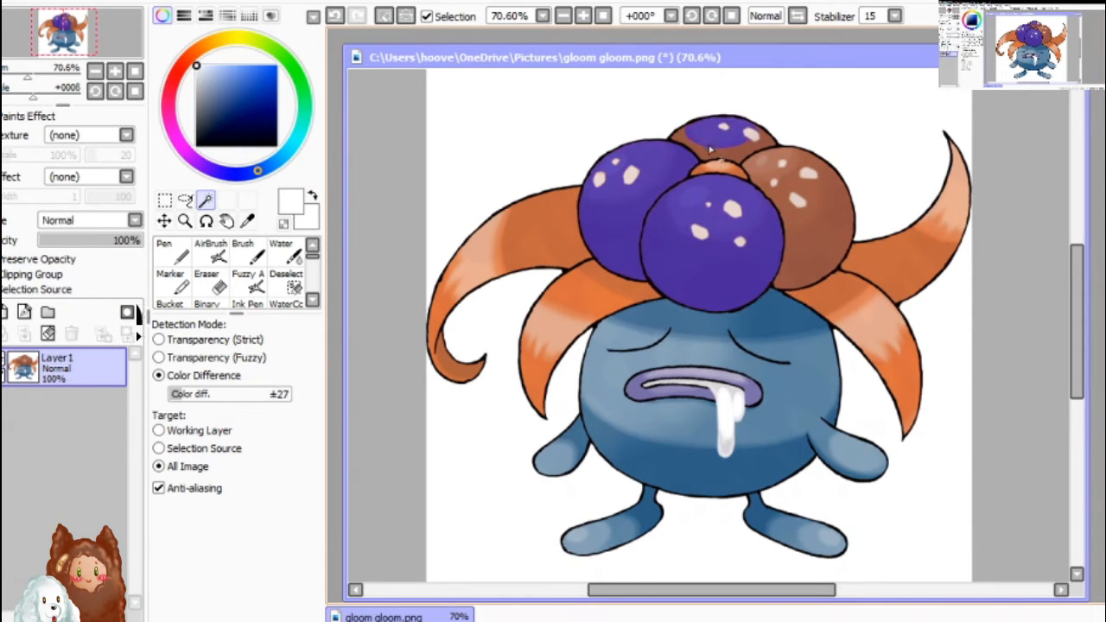
click(764, 186)
Undo all the Magic Wand selections made on the flower bulbs
key(ctrl+z)
key(ctrl+z)
key(ctrl+z)
key(ctrl+z)
key(ctrl+z)
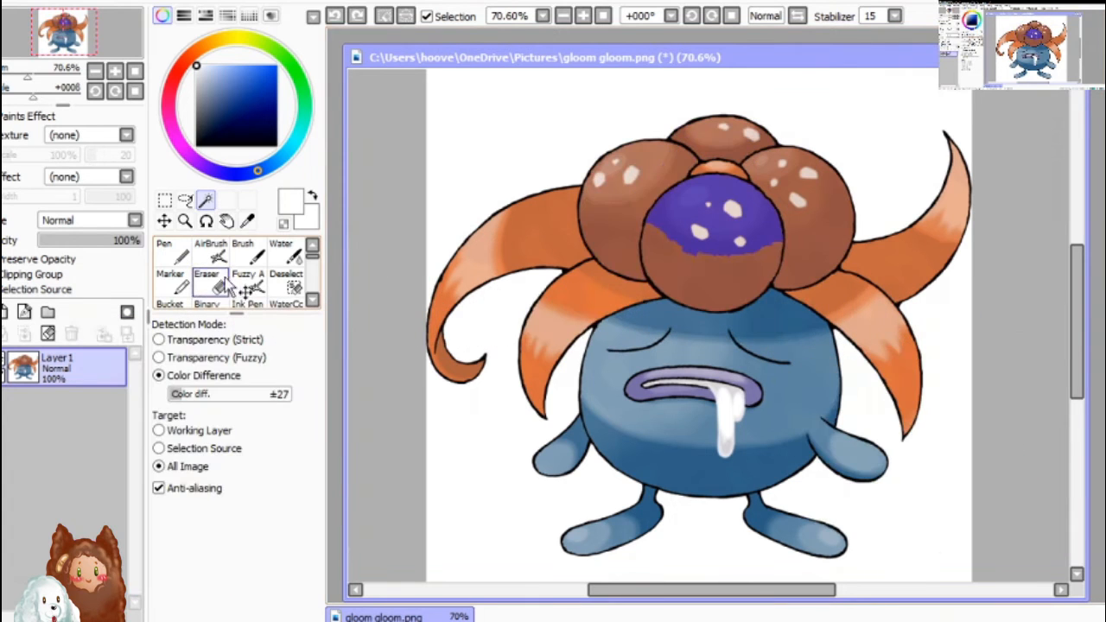
key(ctrl+z)
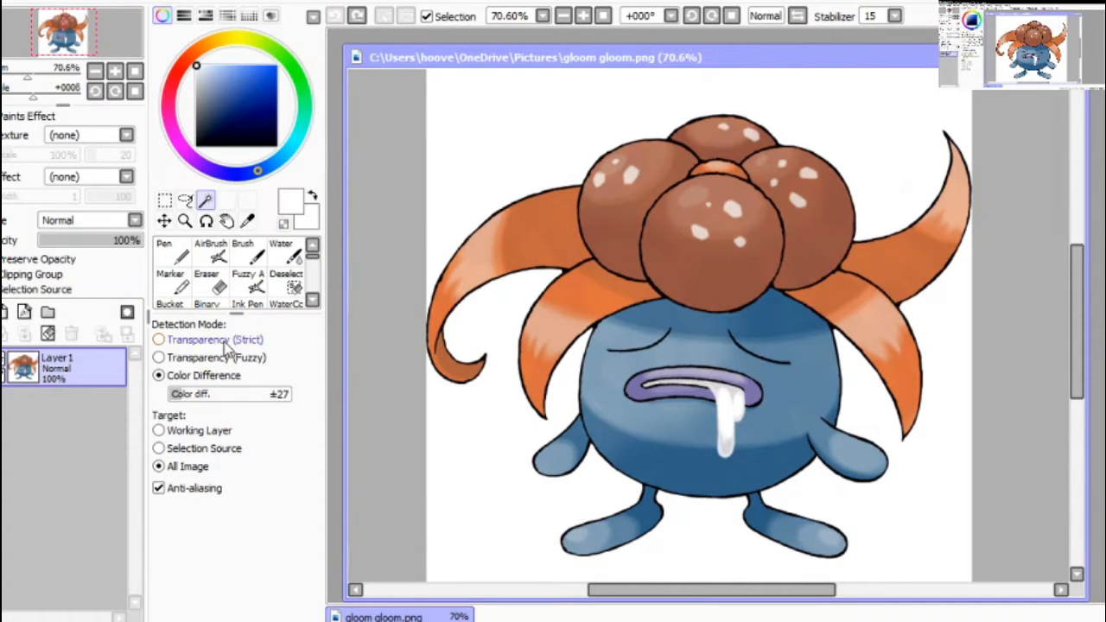
Test a Magic Wand color difference of ±9 on the front and left bulbs, and undo the selections
drag(181, 395, 171, 395)
click(710, 249)
click(682, 224)
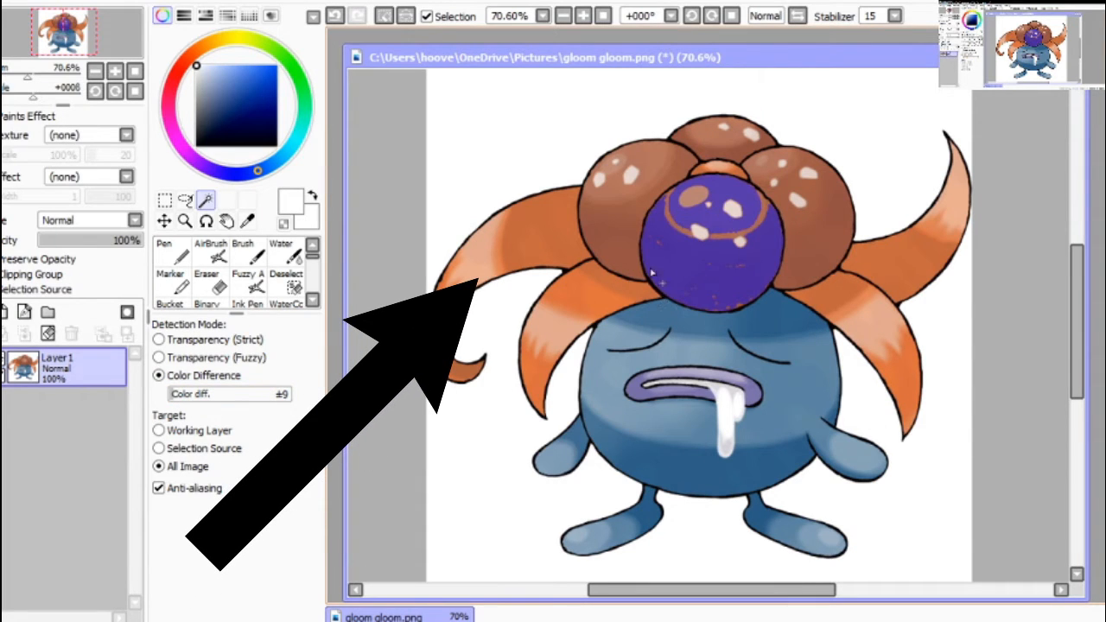
click(624, 231)
key(ctrl+z)
key(ctrl+z)
key(ctrl+z)
Test a Magic Wand color difference of ±133 on the flower bulbs, and undo the selection
drag(173, 395, 231, 395)
click(623, 274)
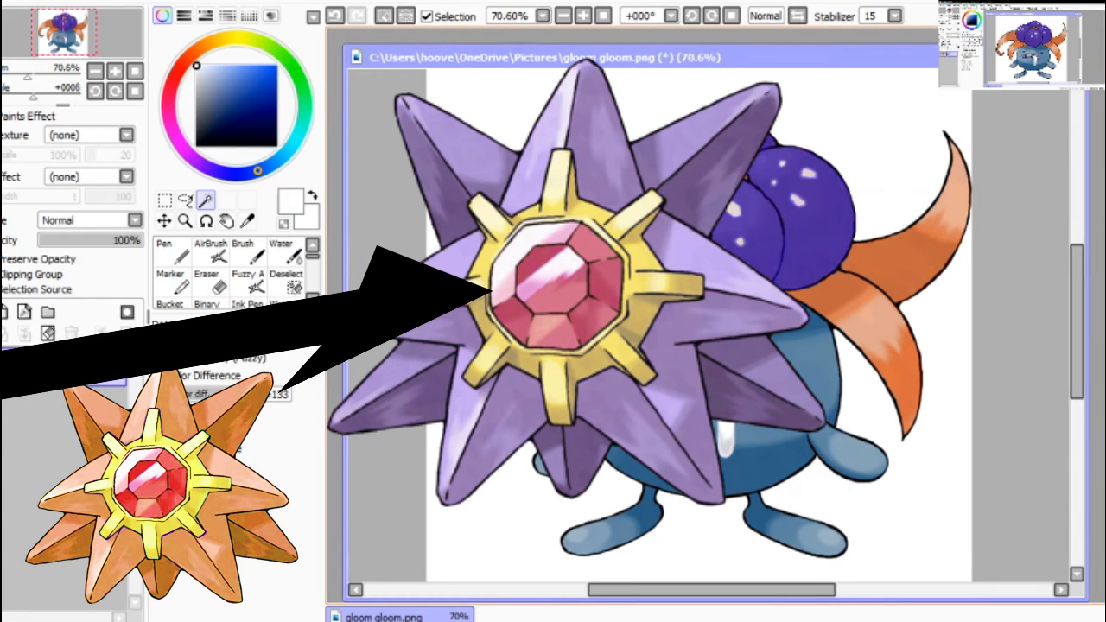
key(ctrl+z)
key(ctrl+z)
key(ctrl+z)
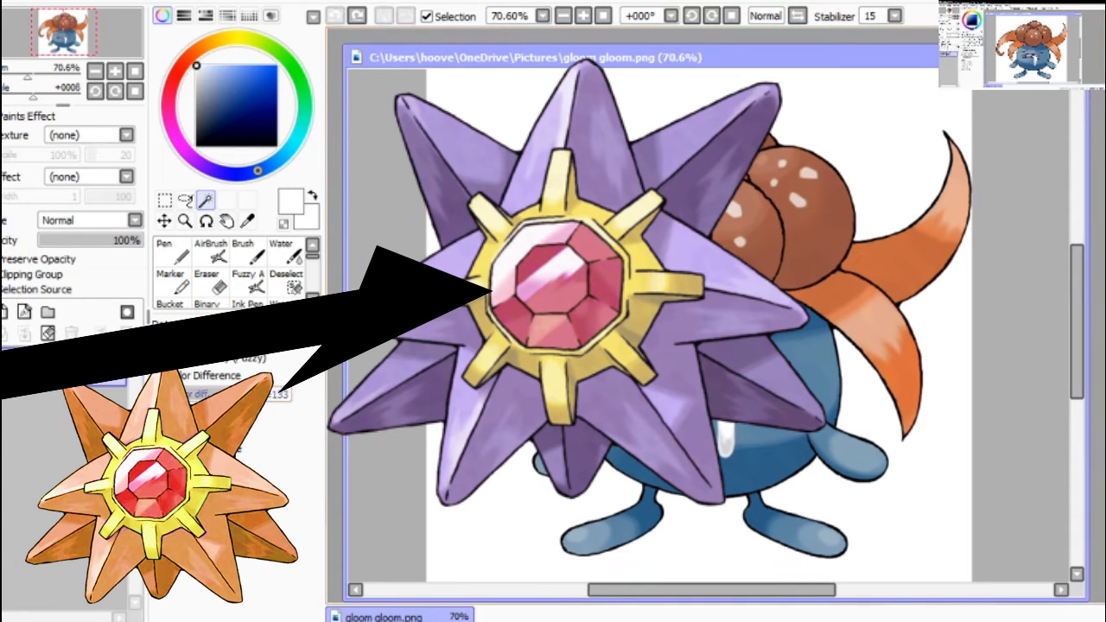
Test a Magic Wand color difference of ±33 on the front and left bulbs, and undo the selections
drag(223, 395, 190, 395)
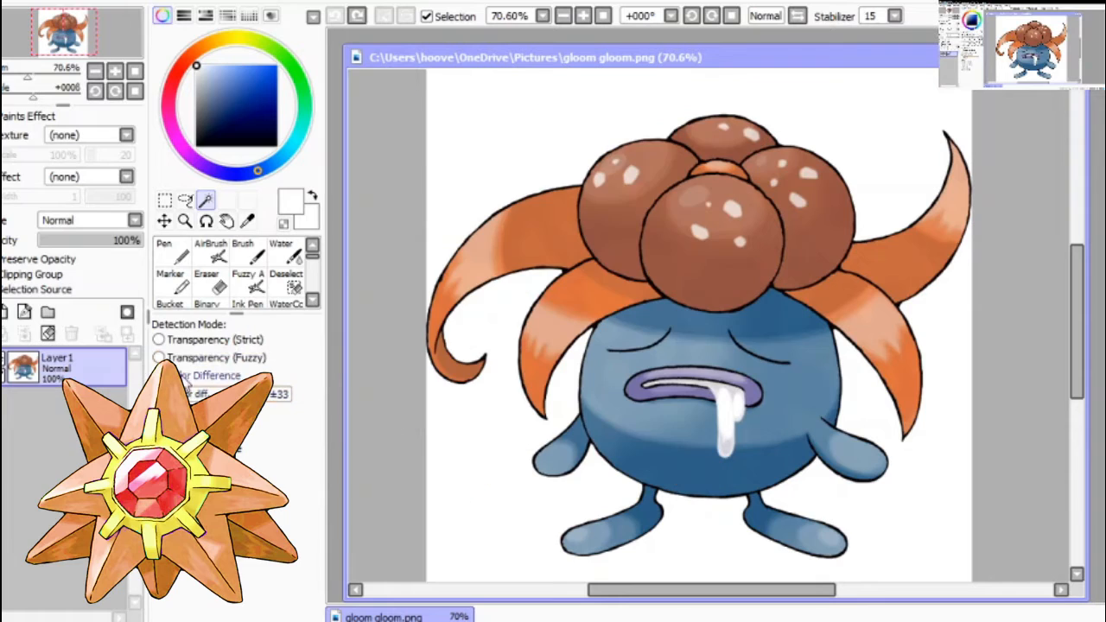
click(704, 233)
key(ctrl+z)
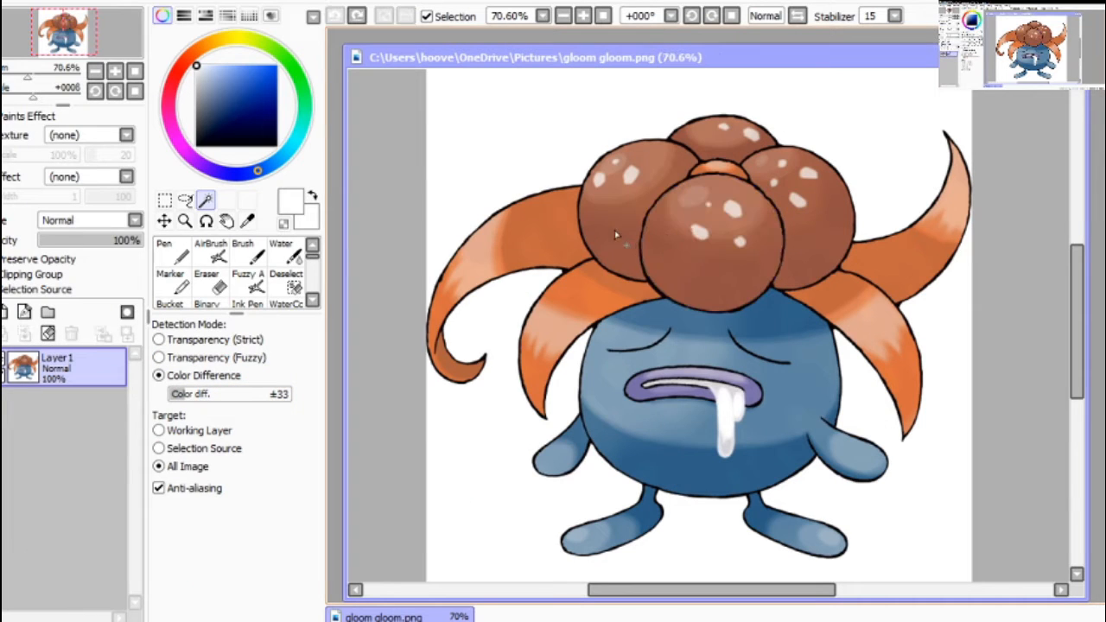
click(688, 228)
click(615, 242)
key(ctrl+z)
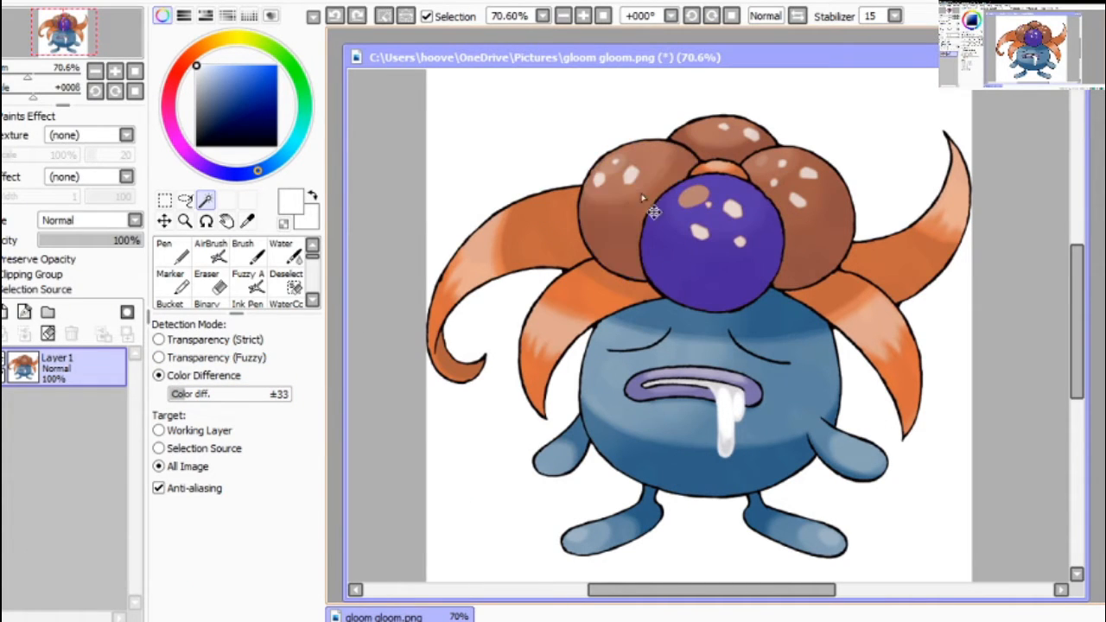
key(ctrl+z)
Test a Magic Wand color difference of ±17 on the front bulb, and undo the selection
drag(190, 395, 182, 395)
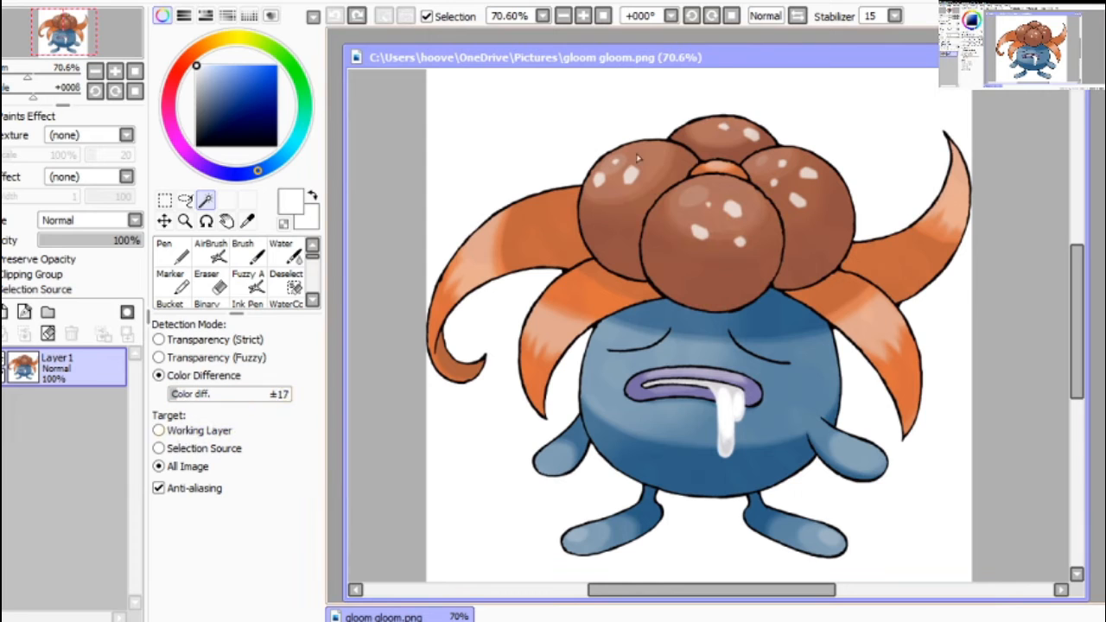
click(673, 251)
click(690, 202)
key(ctrl+z)
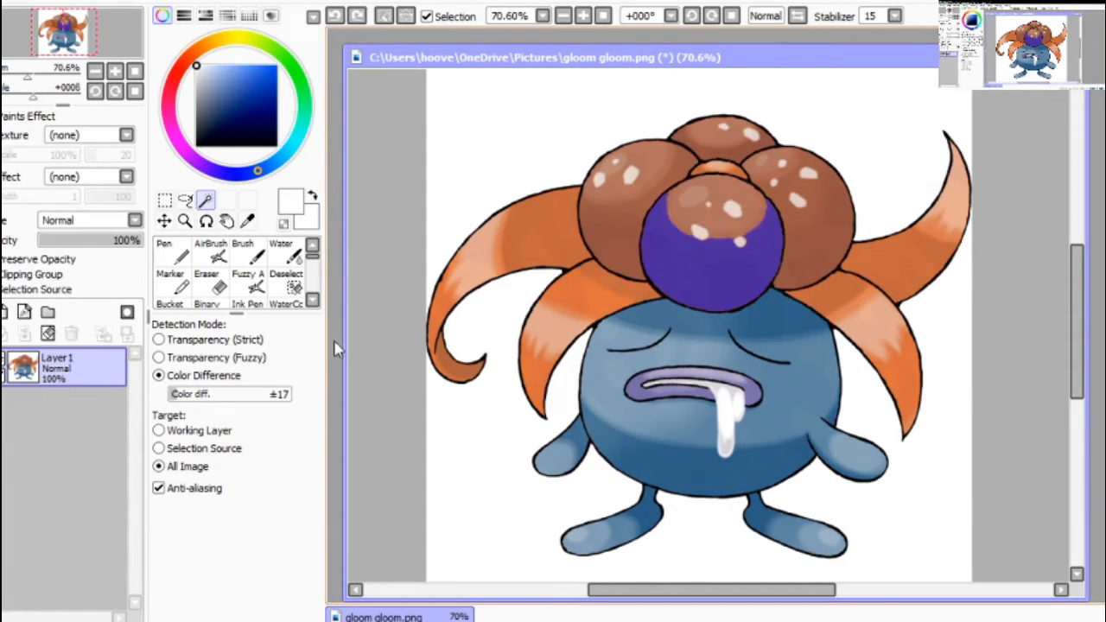
key(ctrl+z)
Set the Magic Wand color difference to ±31 and select all four brown flower bulbs, including the patches missed on the right bulb
drag(181, 396, 189, 396)
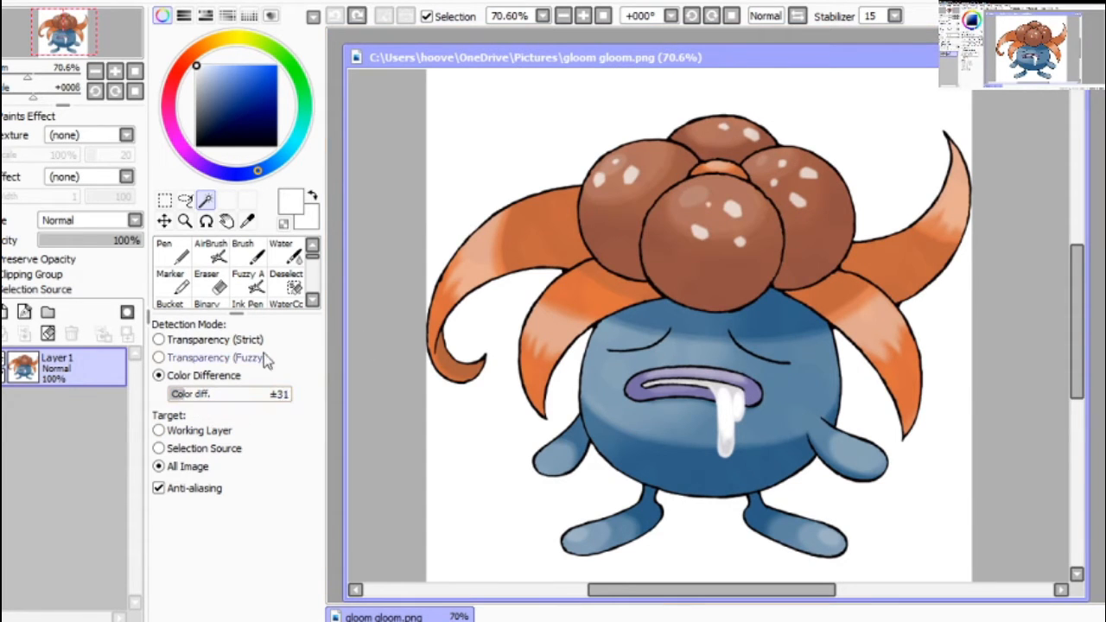
click(658, 238)
click(631, 221)
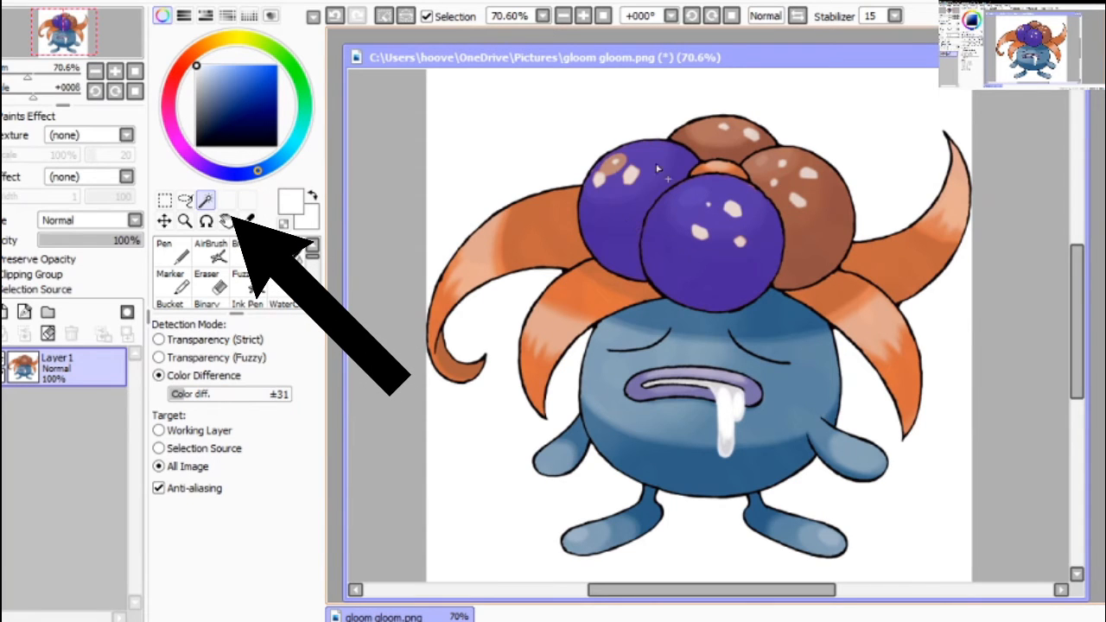
click(734, 154)
click(767, 176)
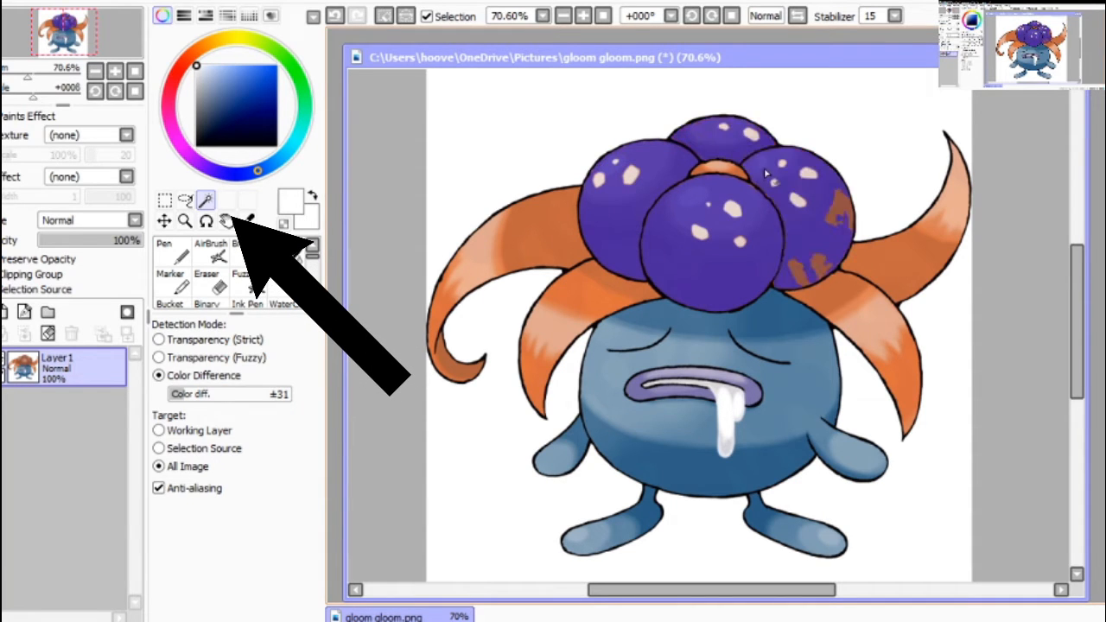
click(838, 207)
click(820, 265)
click(799, 273)
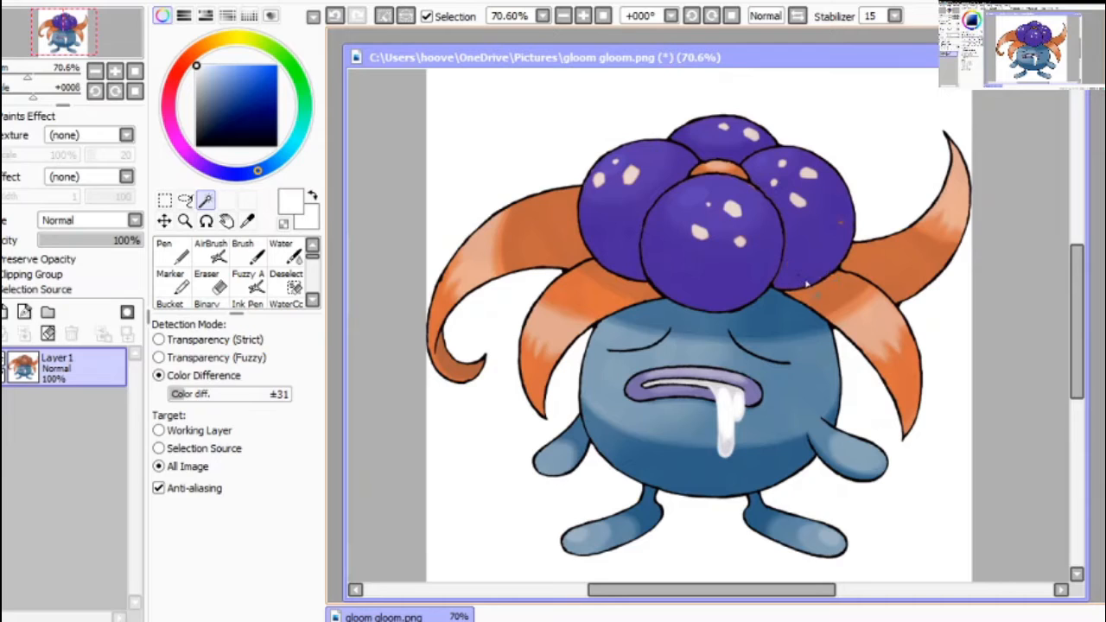
click(840, 224)
click(313, 2)
click(338, 29)
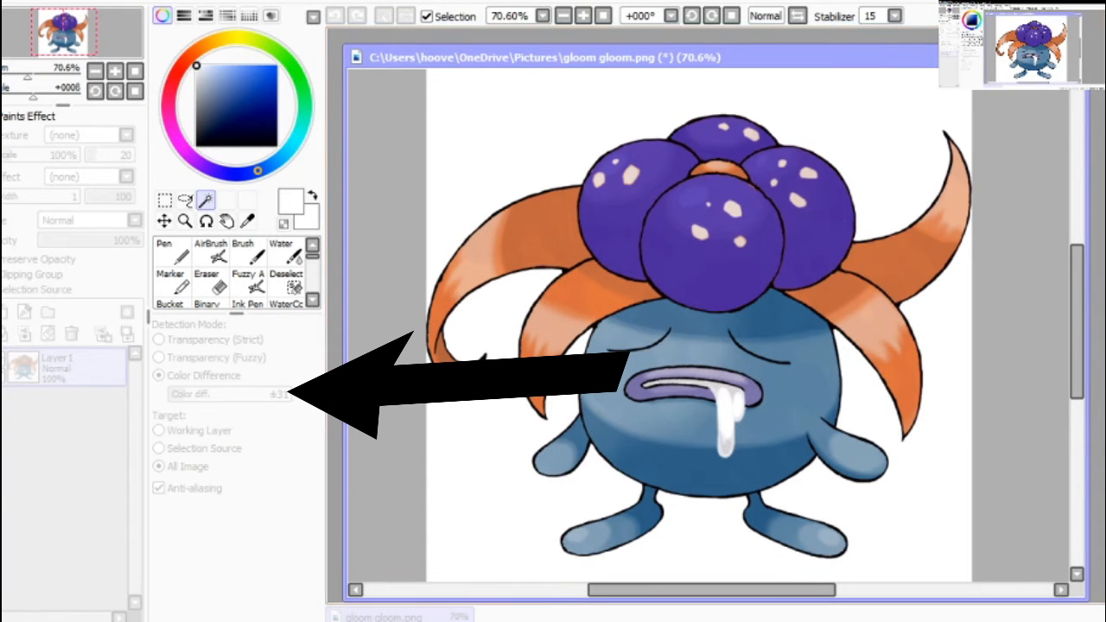
click(971, 116)
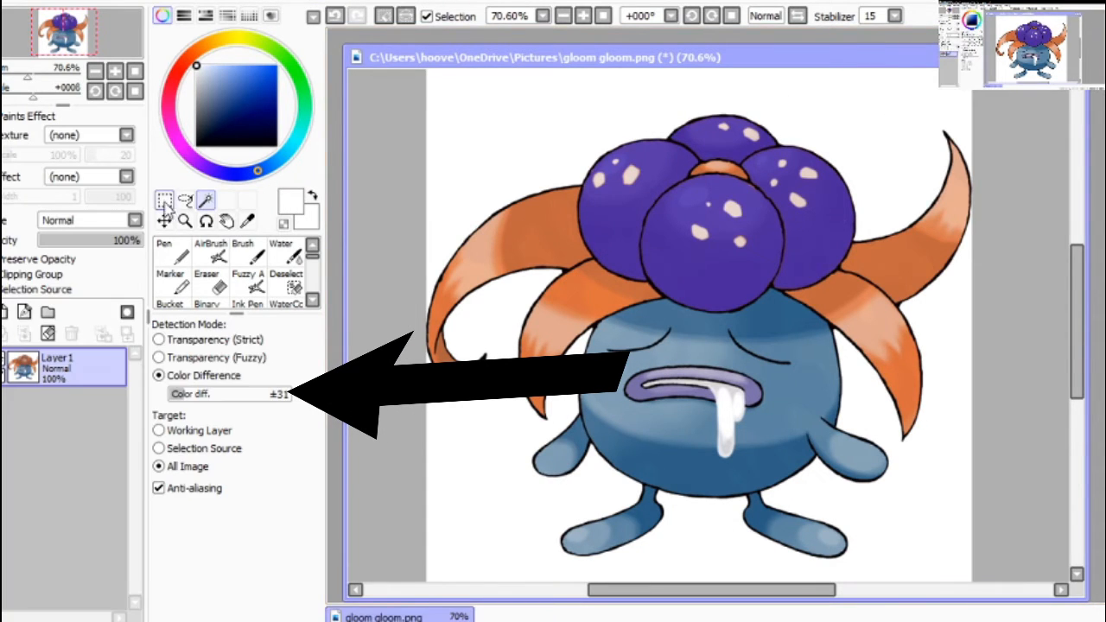
Shift the hue of the selected flower bulbs to pinkish purple and clear the selection
click(164, 201)
click(317, 3)
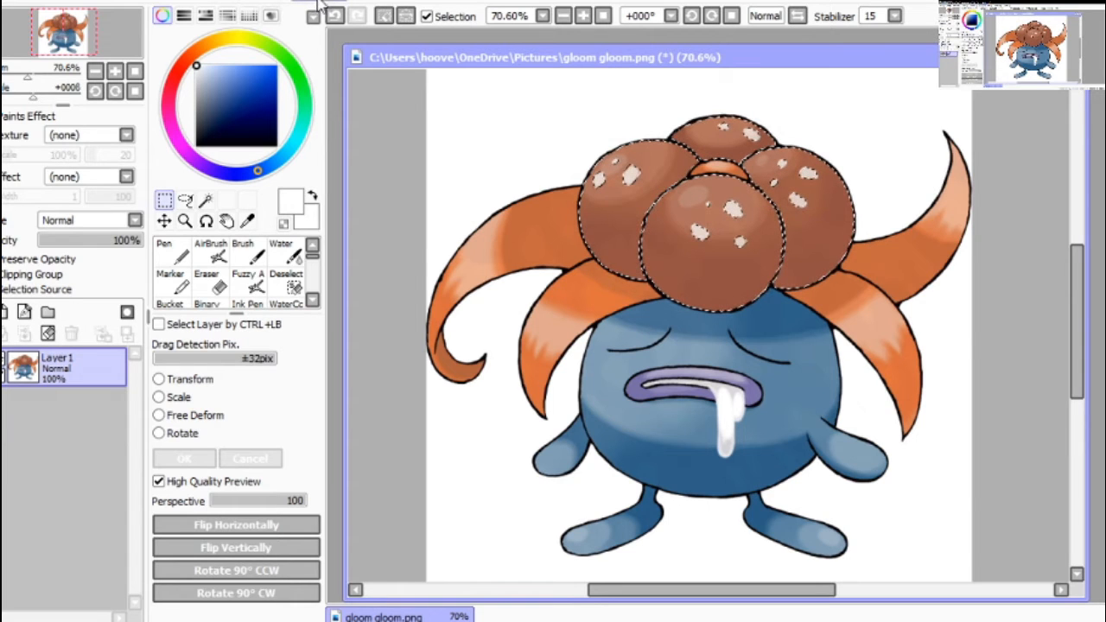
click(335, 17)
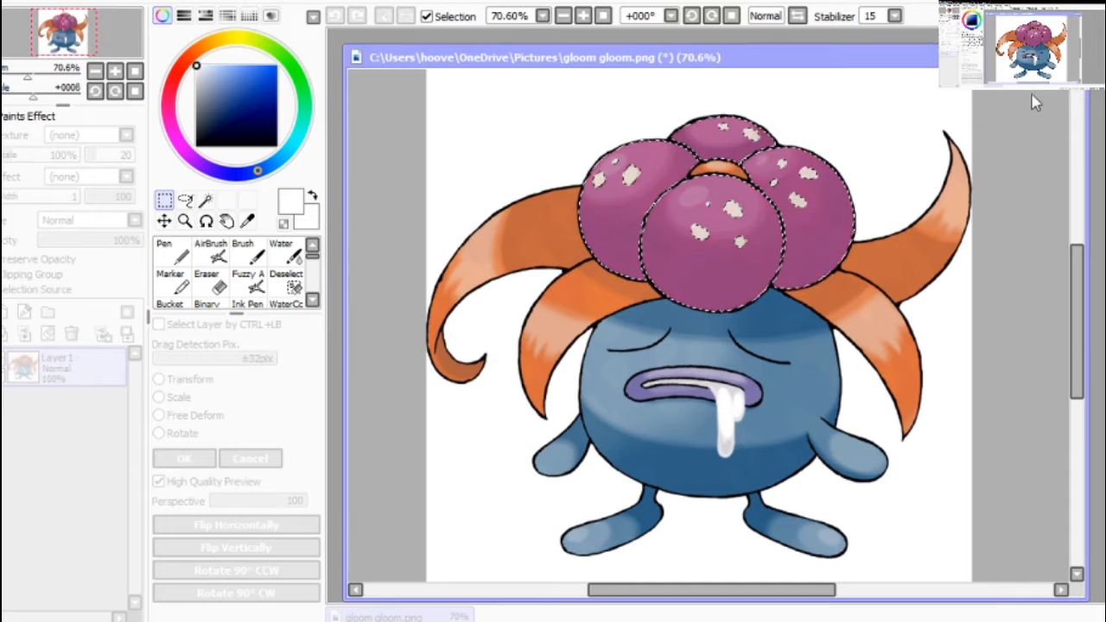
drag(1030, 95, 1049, 121)
click(1055, 162)
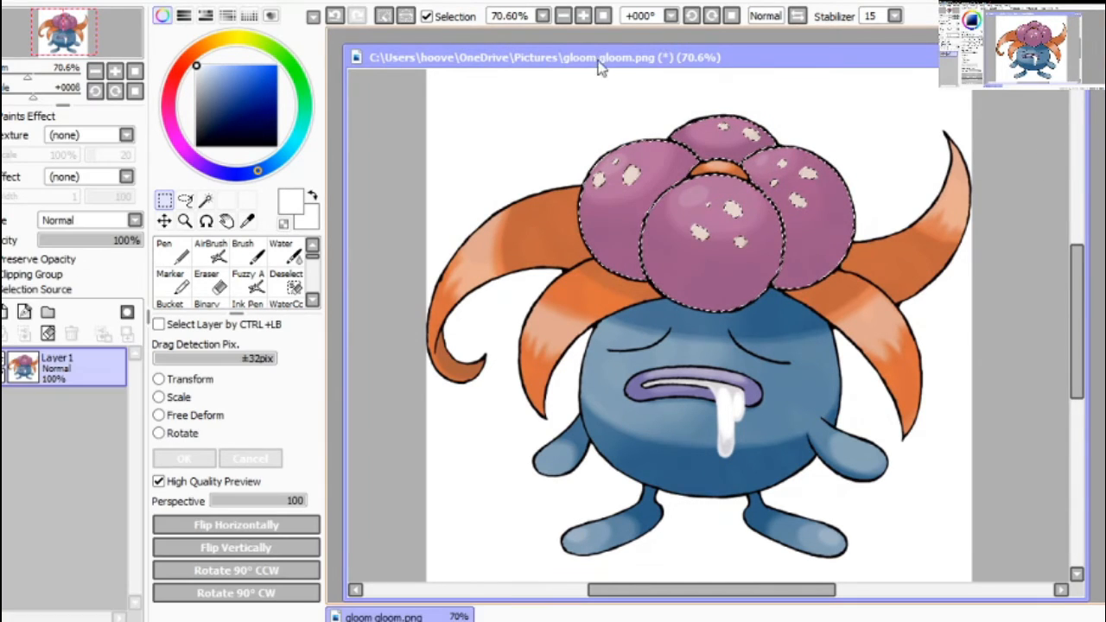
key(ctrl+d)
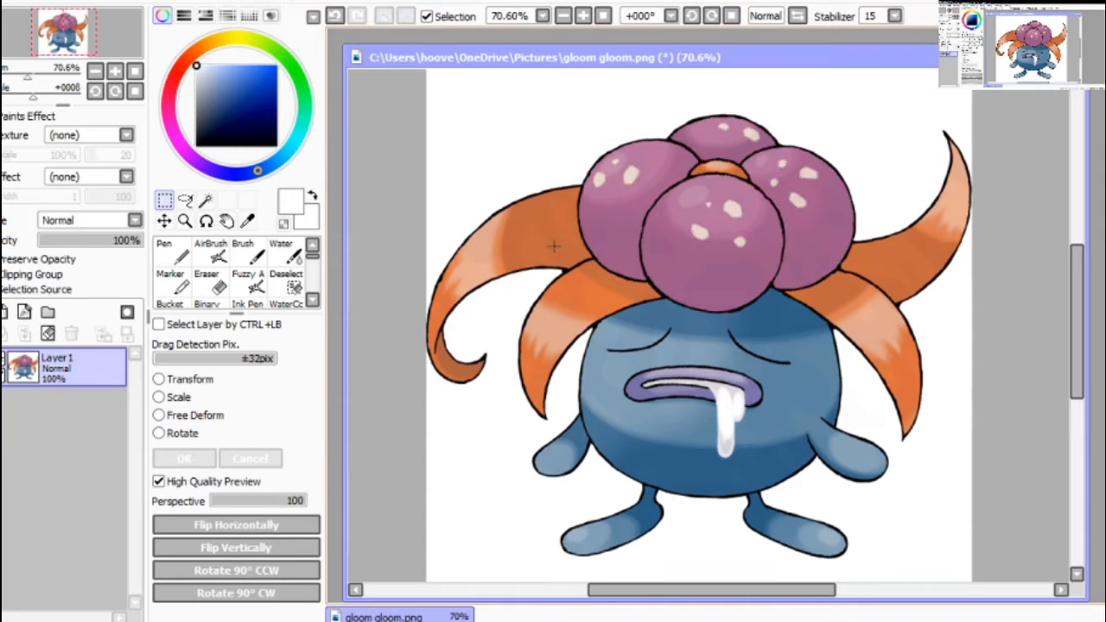
Try selecting the orange petals with the Magic Wand at a color difference of ±31, and clear the selection
click(206, 200)
click(493, 262)
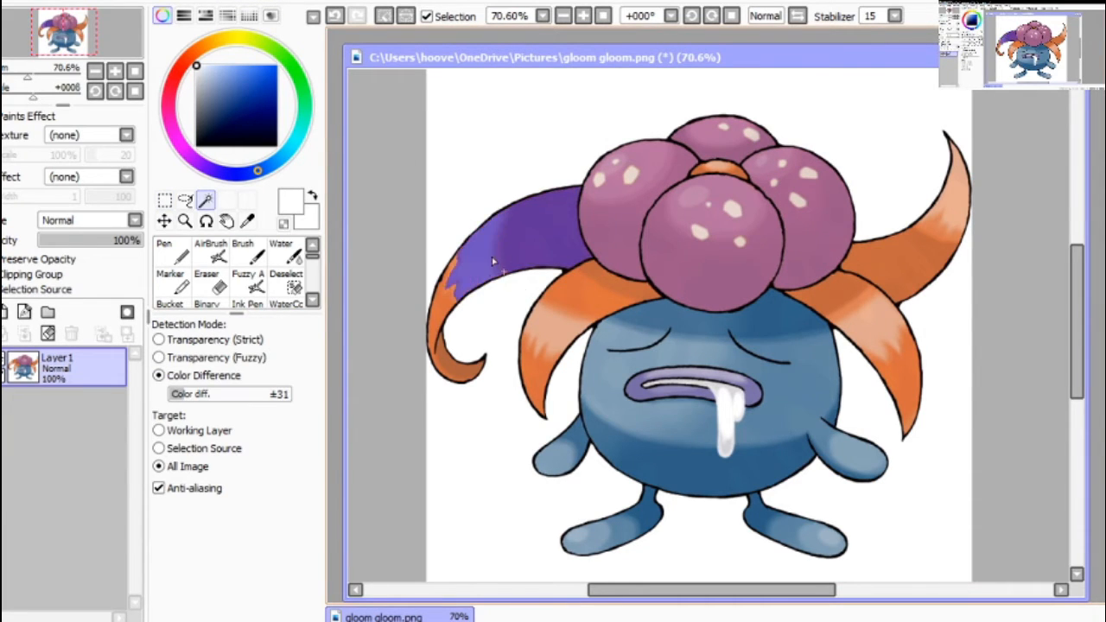
click(449, 318)
click(451, 369)
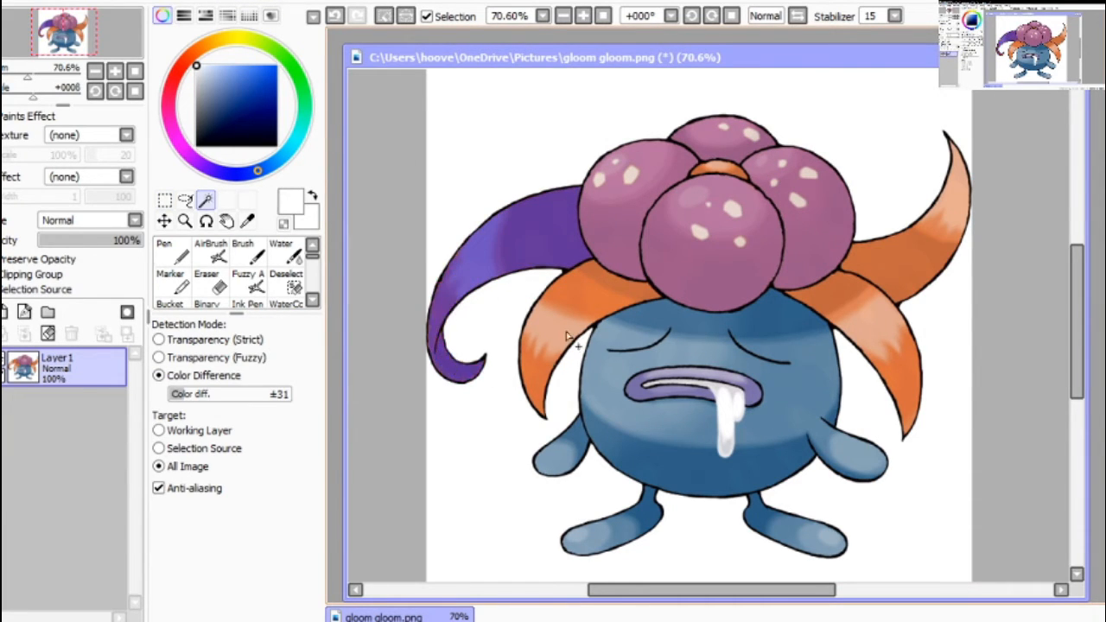
click(598, 295)
click(572, 329)
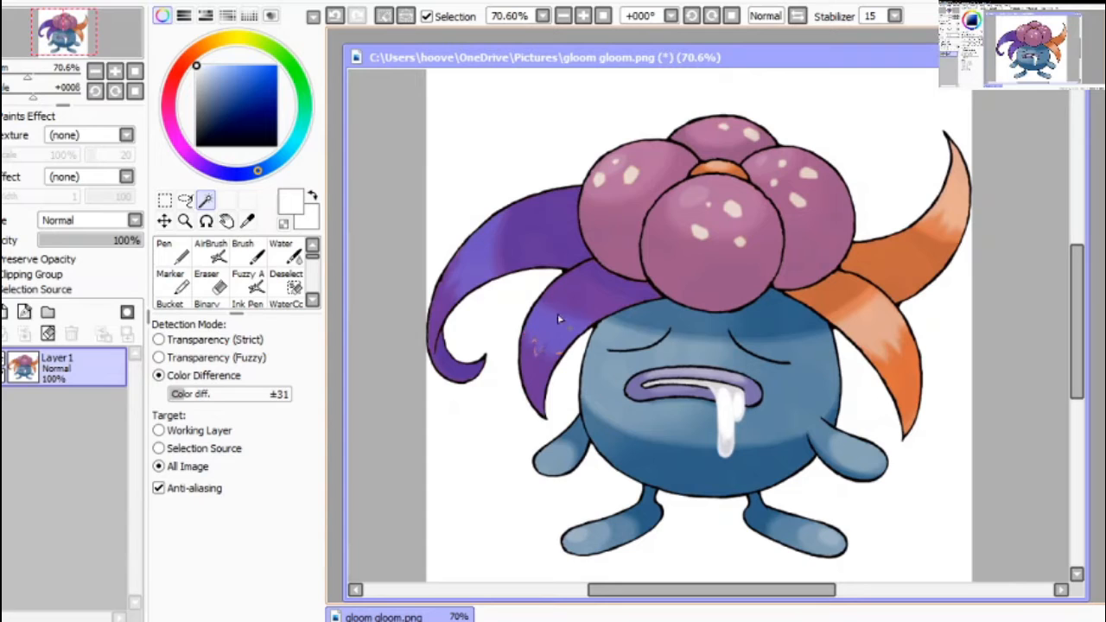
click(869, 304)
click(887, 350)
click(851, 311)
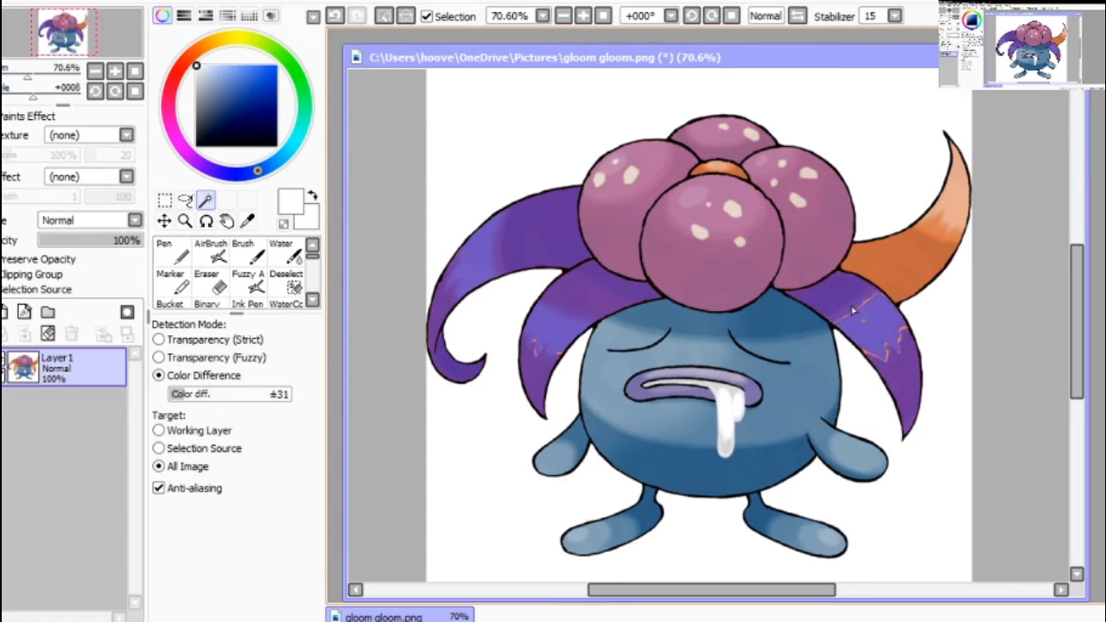
click(894, 263)
click(946, 223)
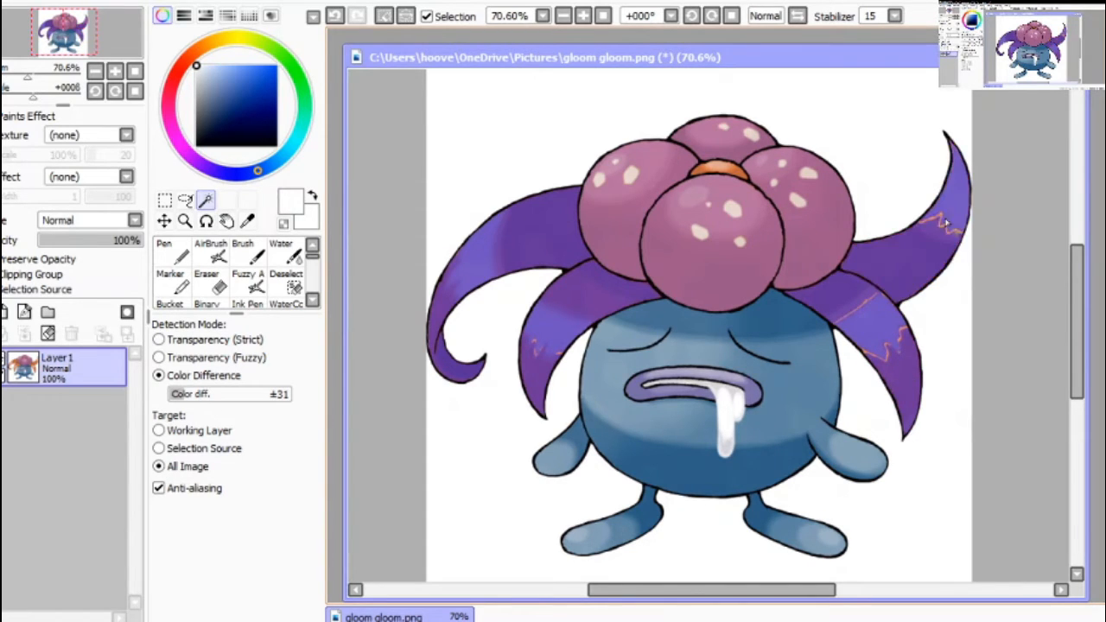
click(235, 3)
click(242, 16)
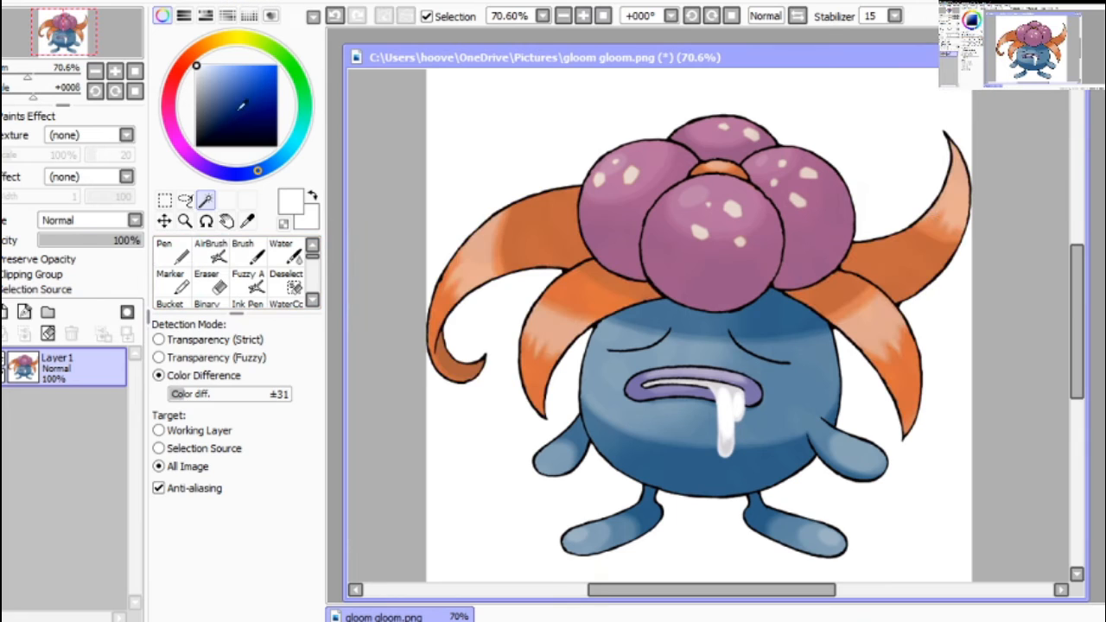
Set the Magic Wand color difference to ±51 and select the two orange petals on the flower's left side
drag(207, 398, 221, 396)
click(537, 223)
click(481, 259)
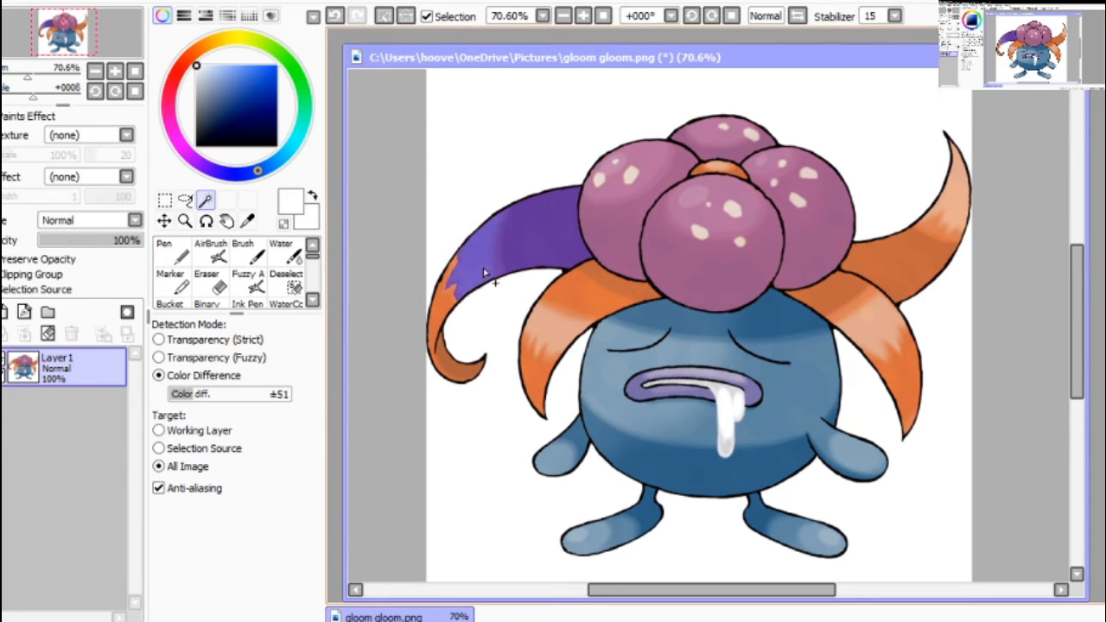
click(450, 303)
click(570, 320)
click(553, 341)
click(543, 371)
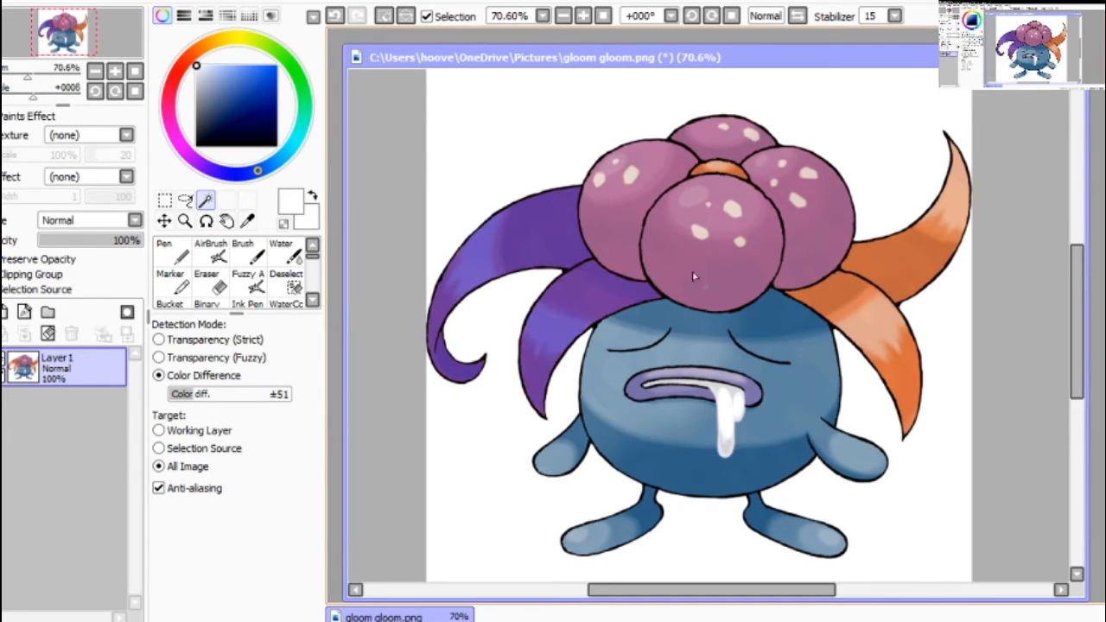
Add the two orange petals on the flower's right side and the small orange centre to the selection
click(843, 295)
click(868, 324)
click(900, 367)
click(898, 280)
click(953, 209)
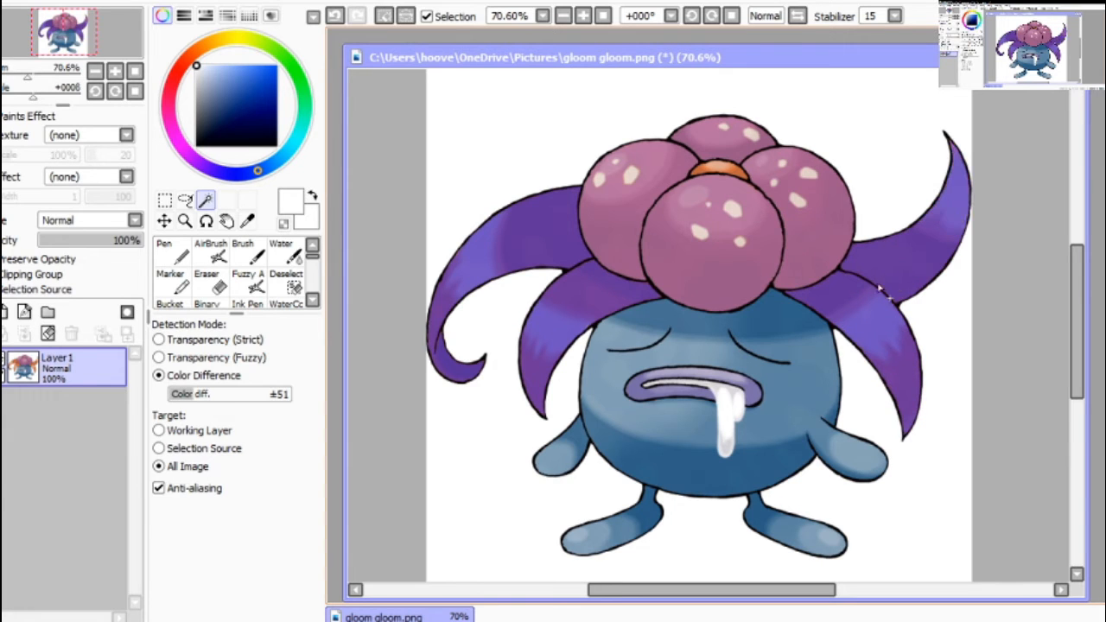
click(704, 174)
Recolor the selected petals and flower centre to a soft, light blue by adjusting hue, saturation and luminance, and clear the selection
click(322, 4)
click(337, 14)
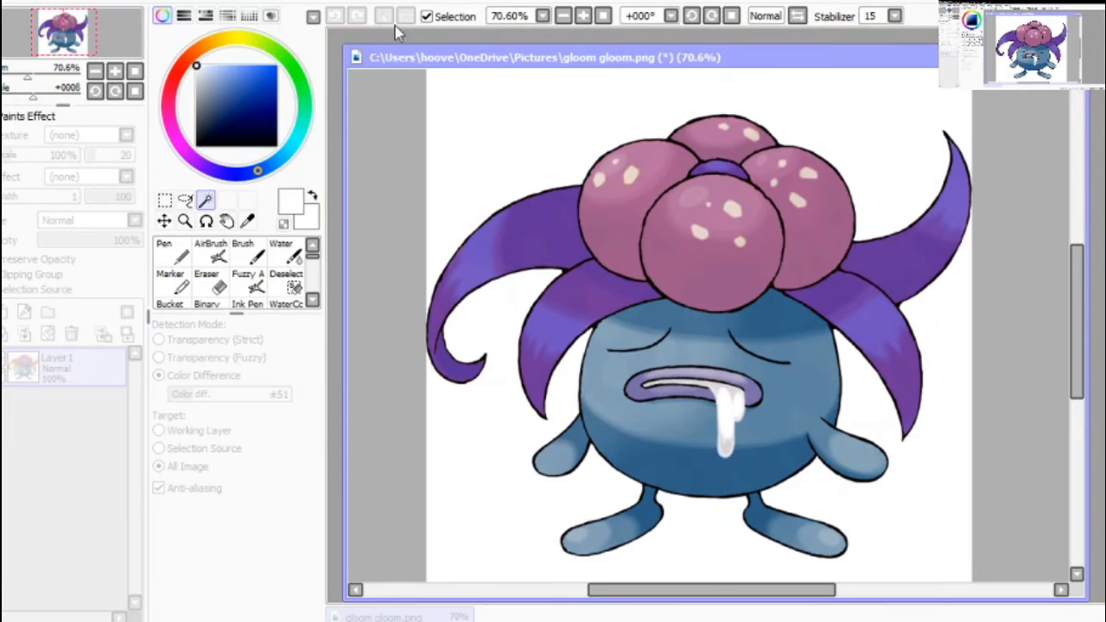
click(163, 199)
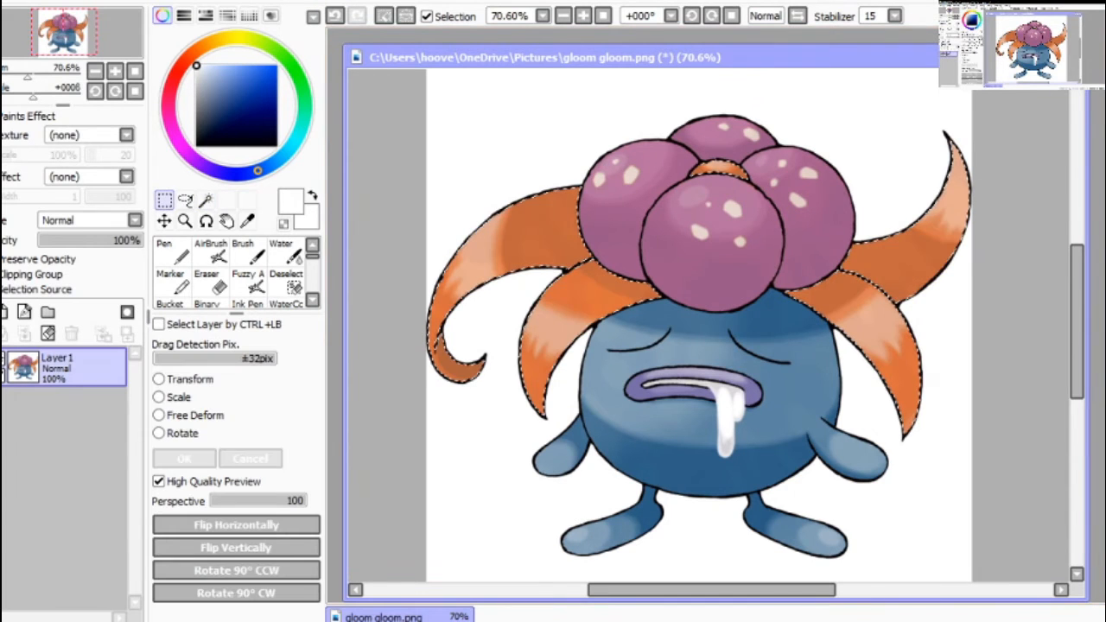
click(333, 3)
click(337, 14)
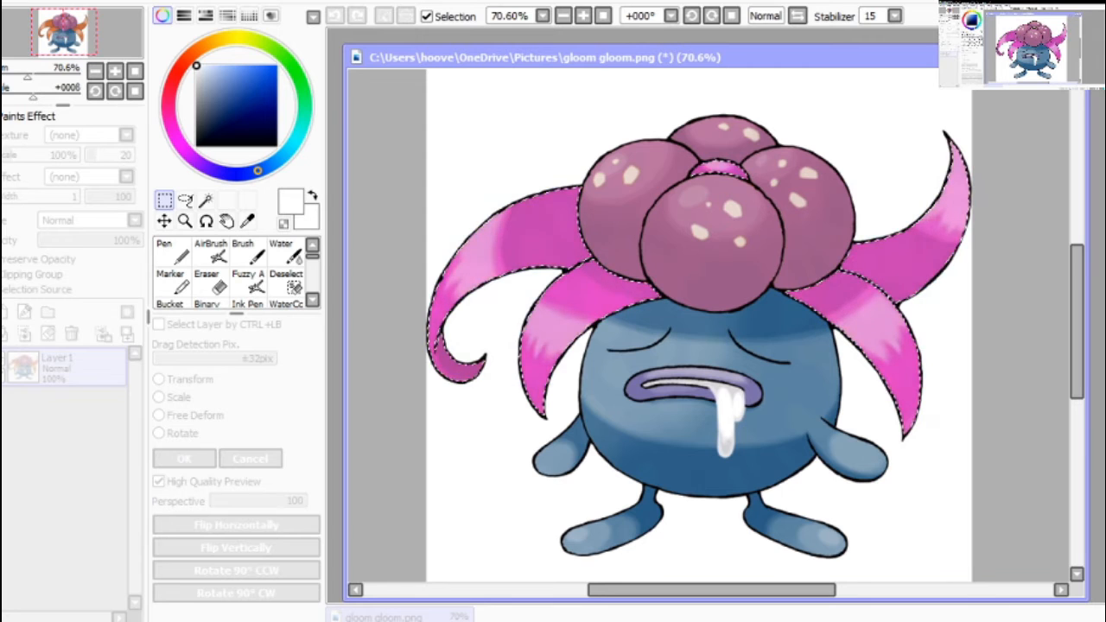
drag(985, 75, 923, 75)
drag(1025, 94, 939, 94)
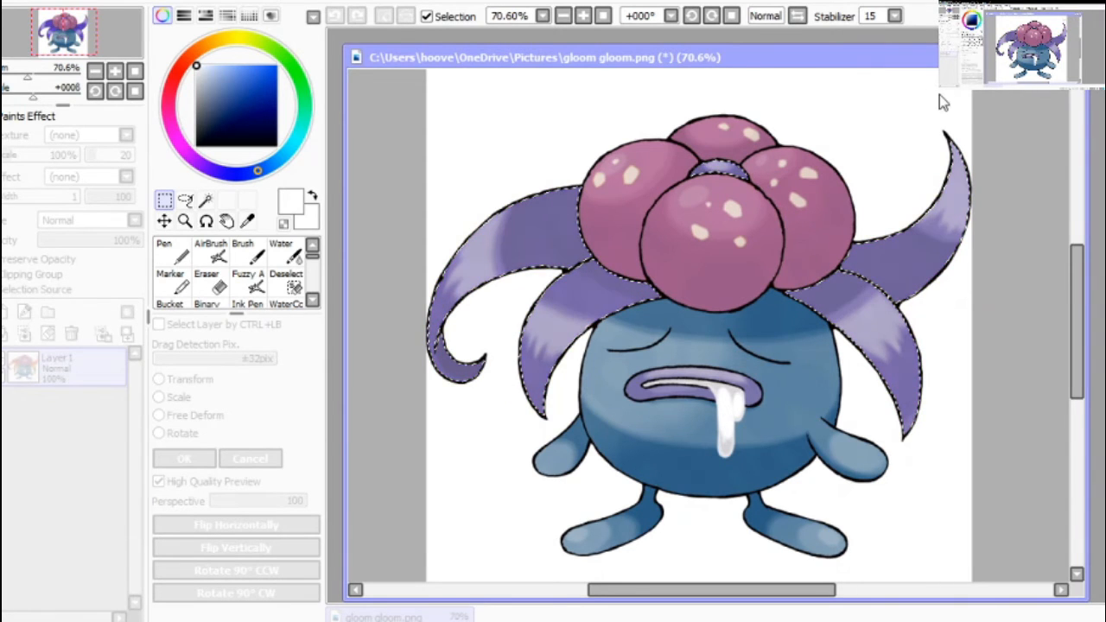
drag(1030, 119, 1086, 122)
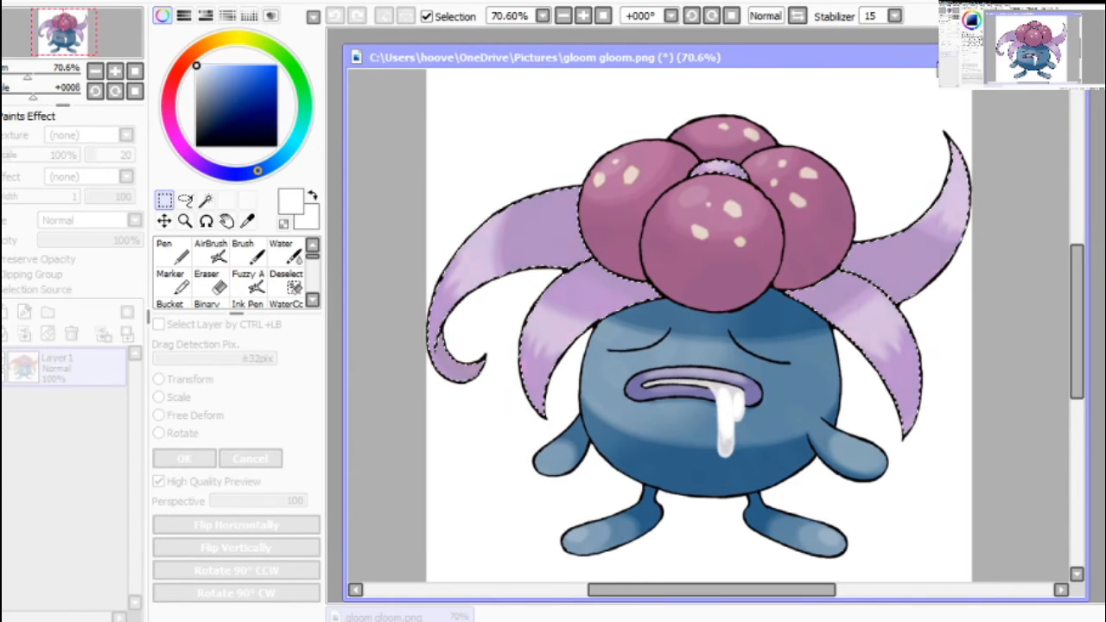
drag(937, 69, 907, 75)
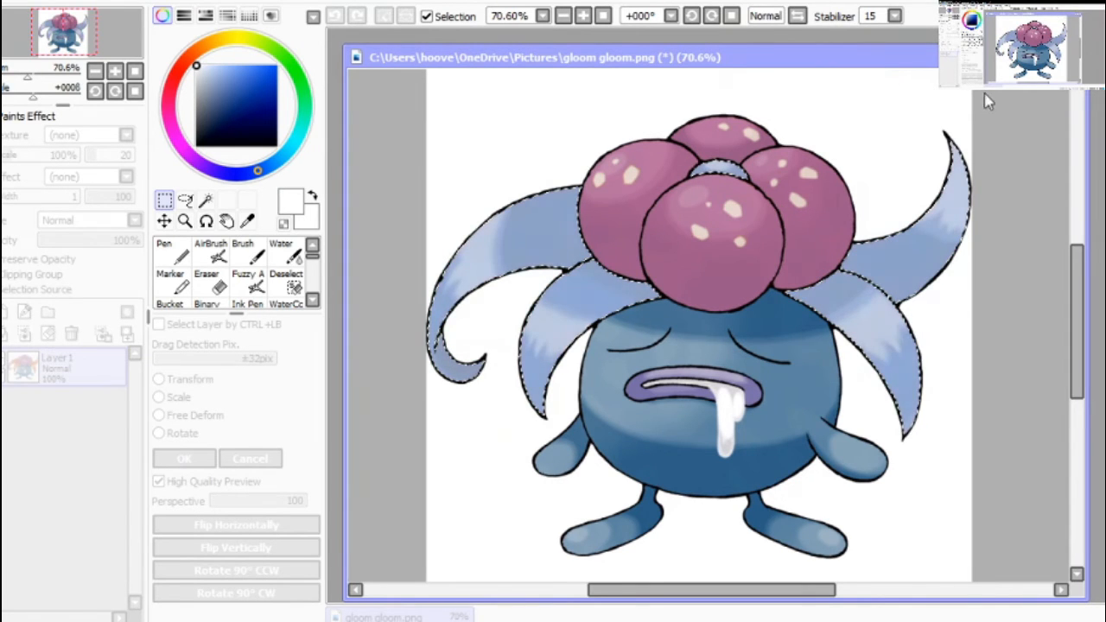
mouse_move(1080, 123)
mouse_down()
mouse_move(1041, 118)
mouse_move(1104, 122)
mouse_move(1089, 123)
mouse_up()
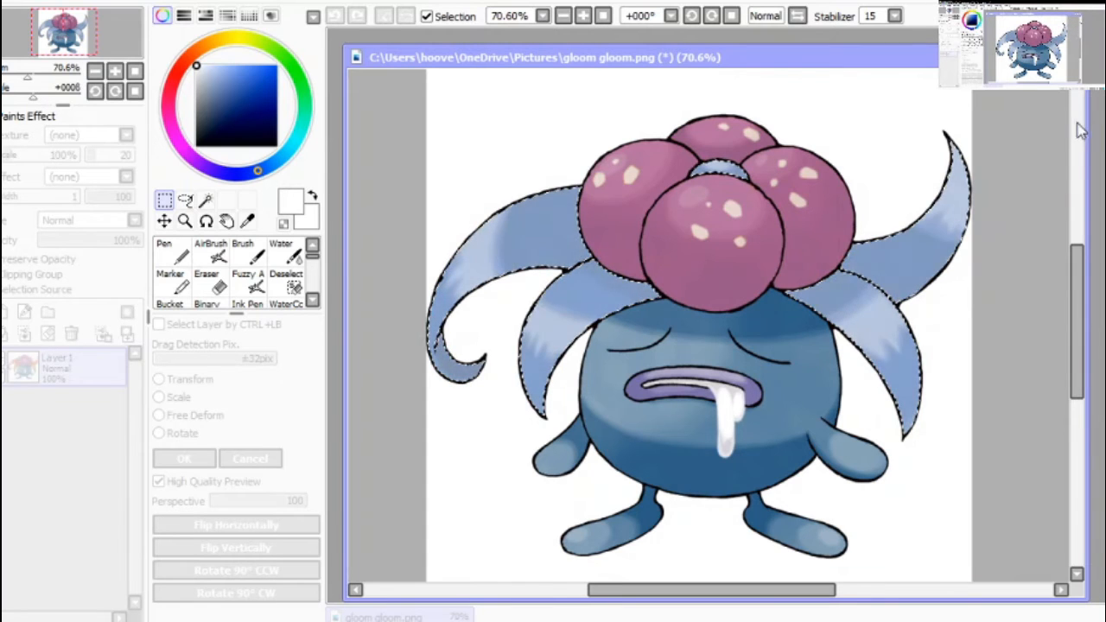
click(1074, 152)
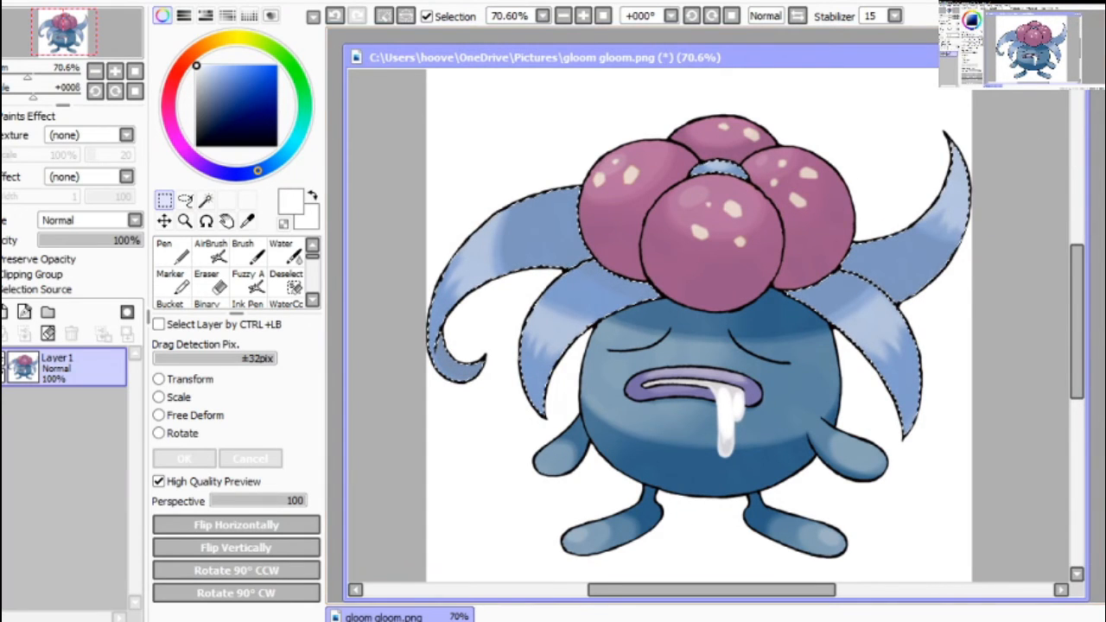
click(250, 5)
click(287, 15)
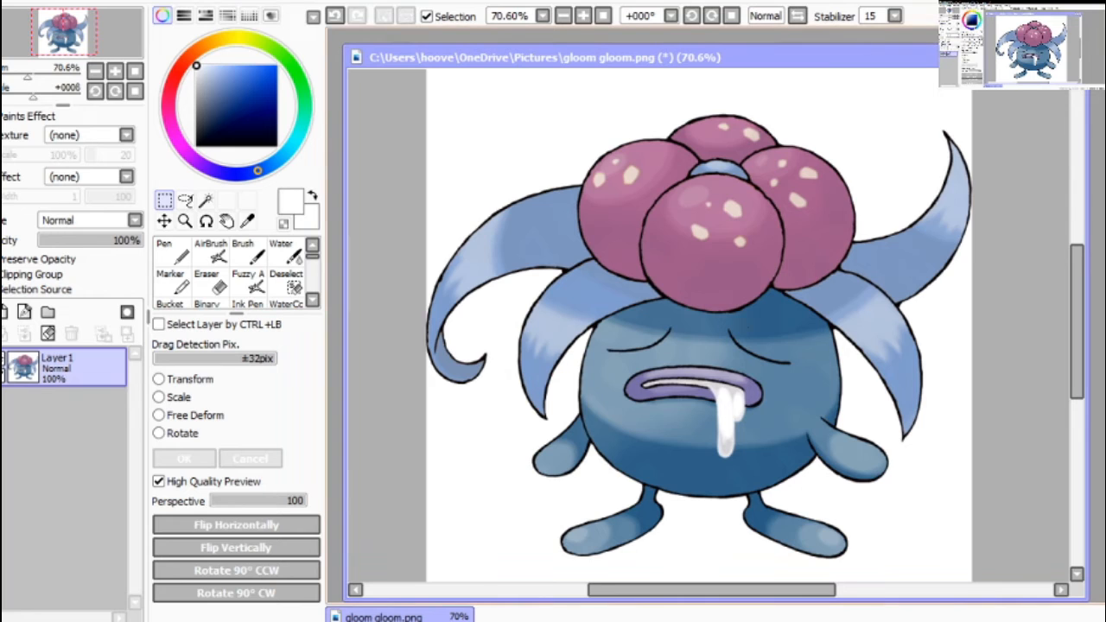
Select Gloom's blue body, both arms and both feet with the Magic Wand at a color difference of ±51
click(205, 200)
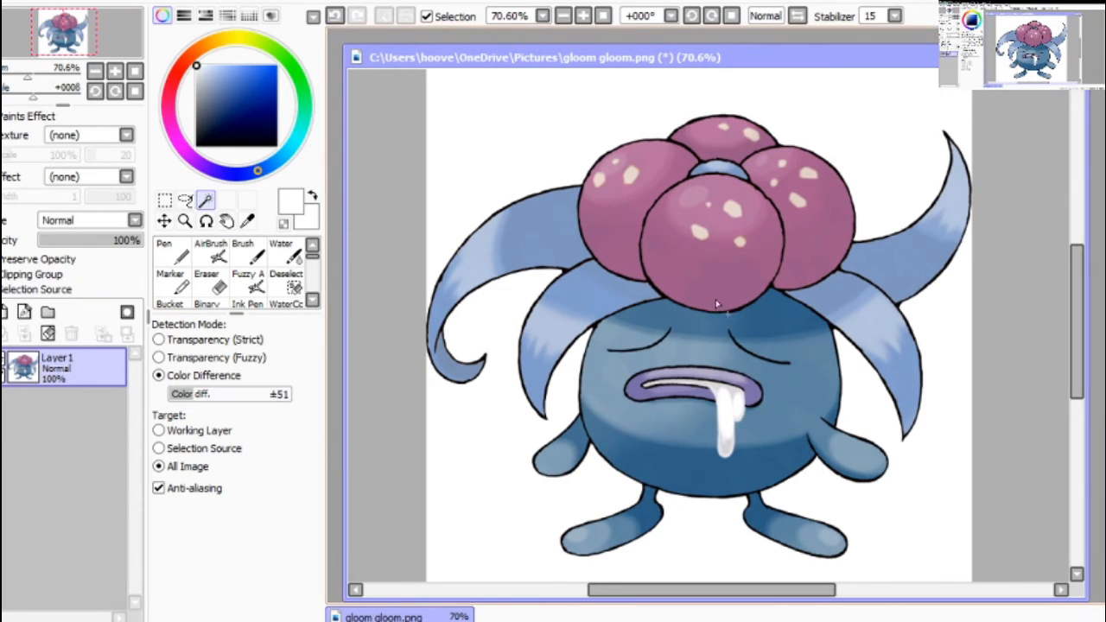
click(703, 341)
click(691, 354)
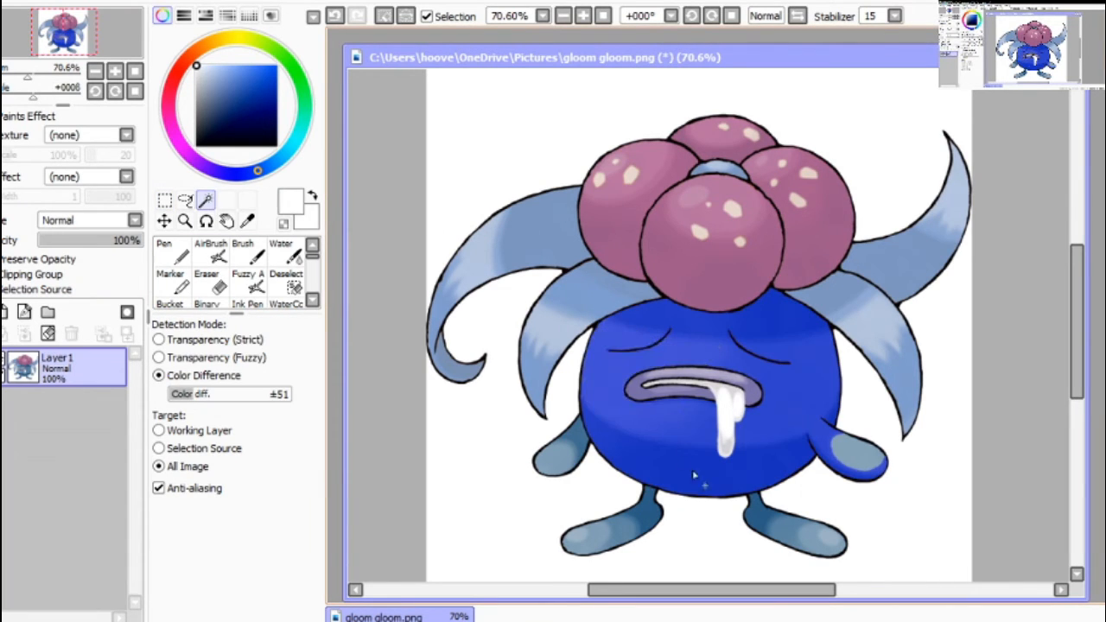
click(580, 444)
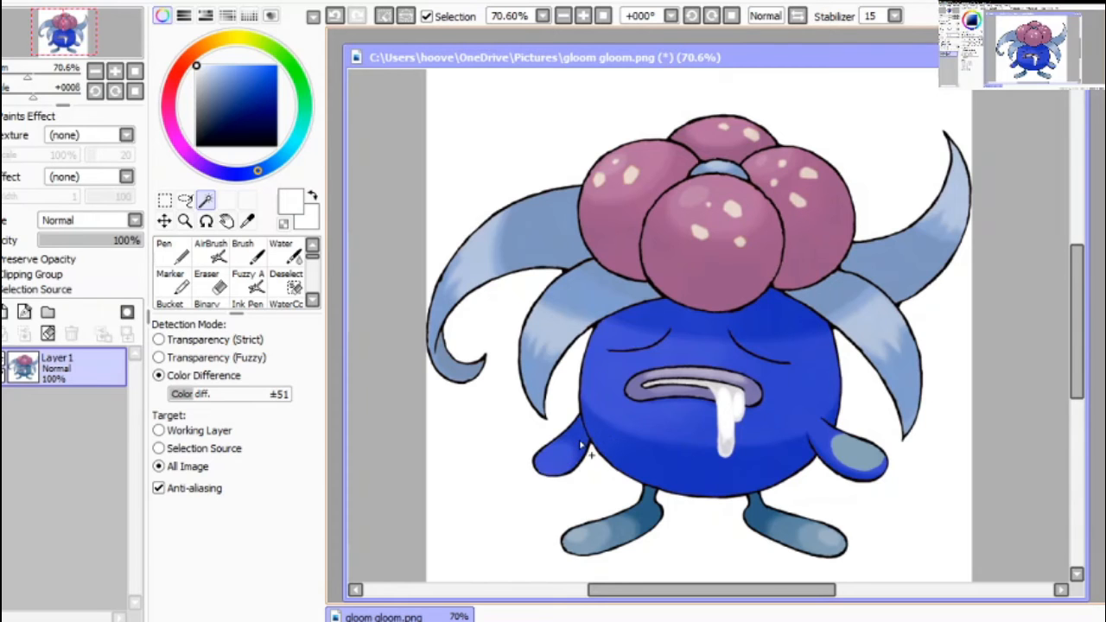
click(602, 537)
click(640, 523)
click(762, 522)
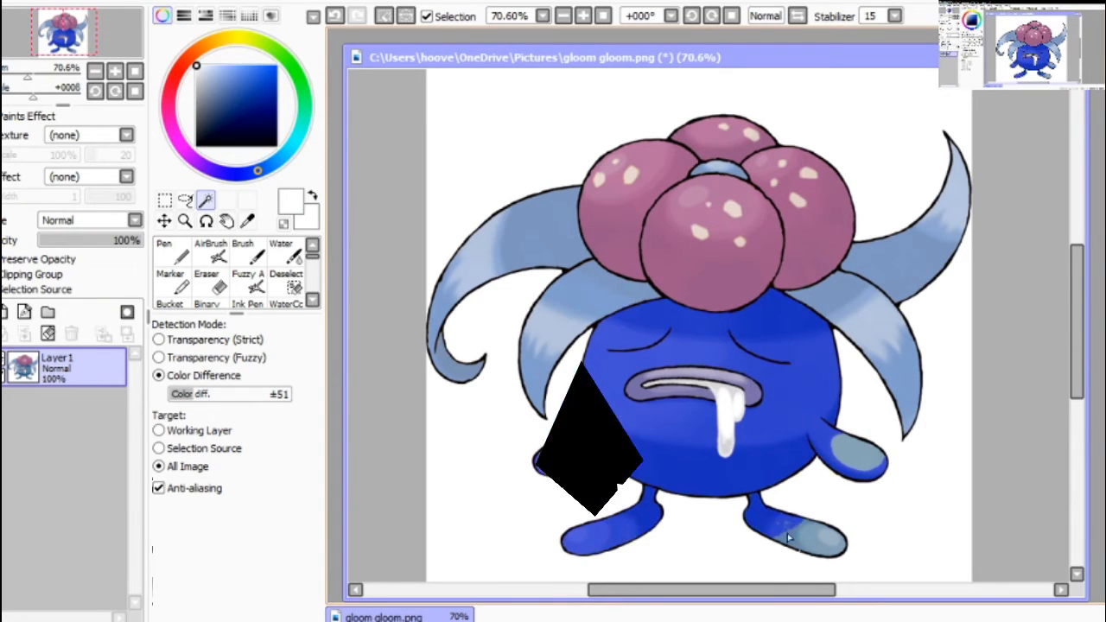
click(788, 524)
click(859, 456)
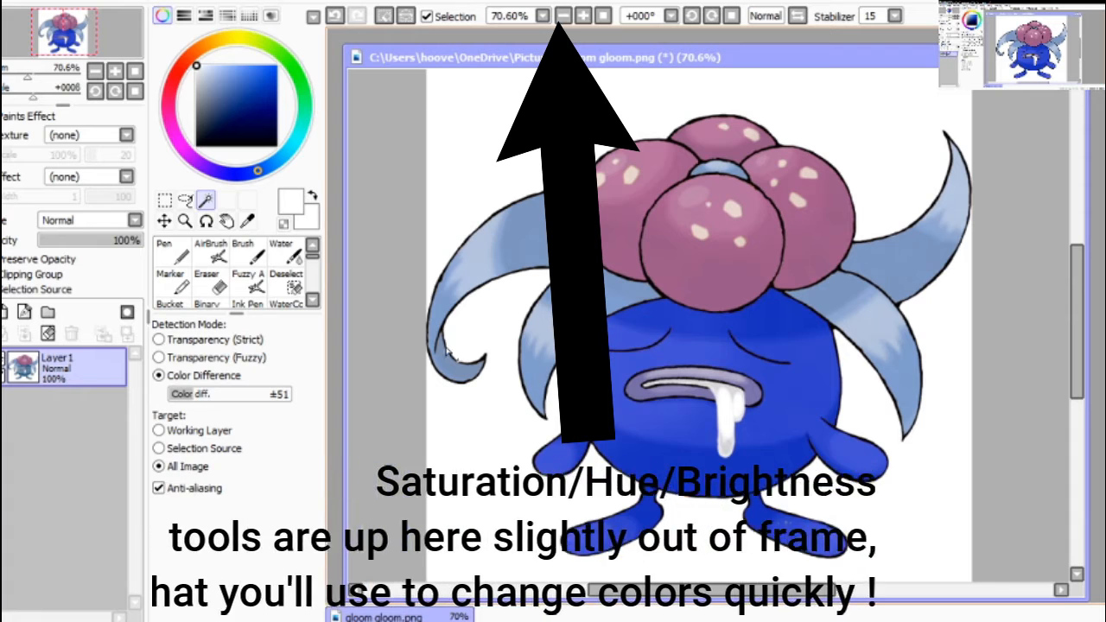
Choose the selection brush (SelBrush) at size 20 for touching up the body selection
click(312, 301)
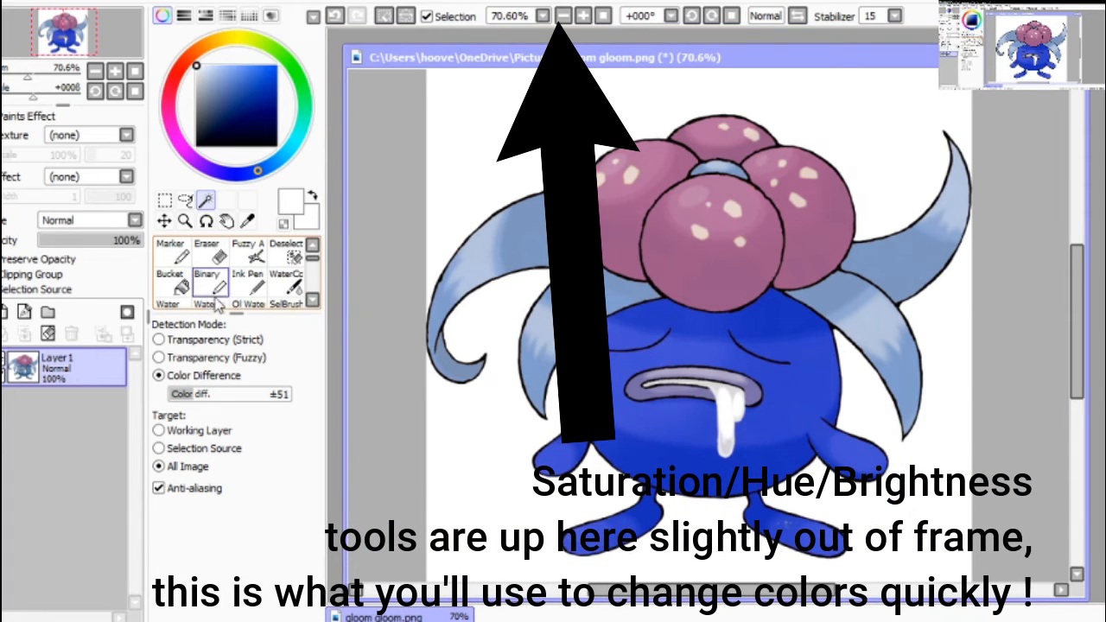
click(311, 246)
scroll(312, 268, down, 2)
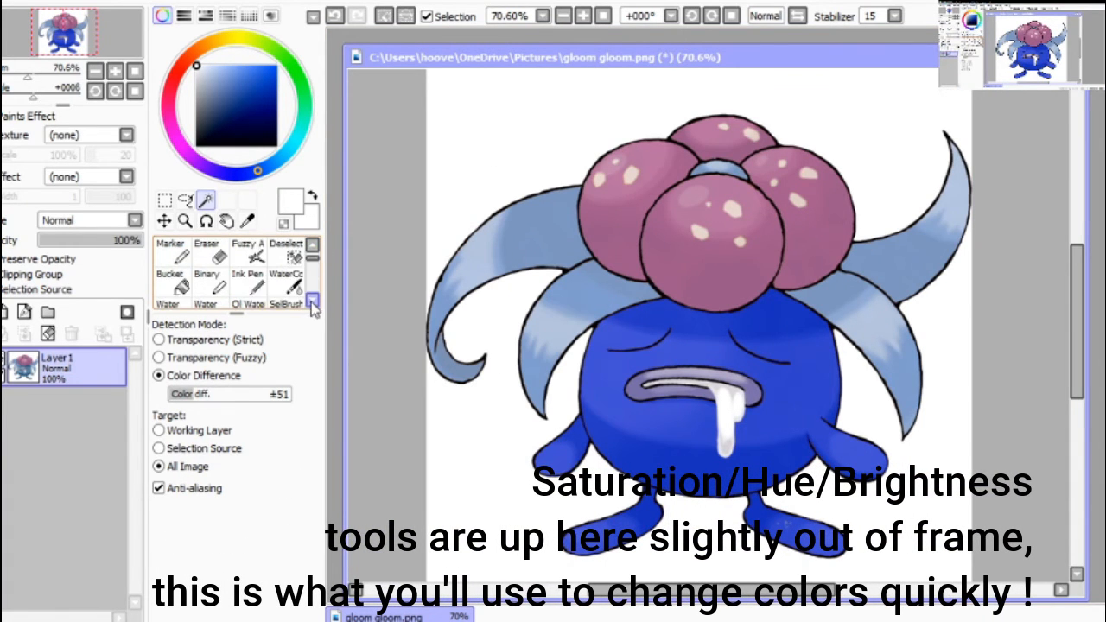
click(286, 279)
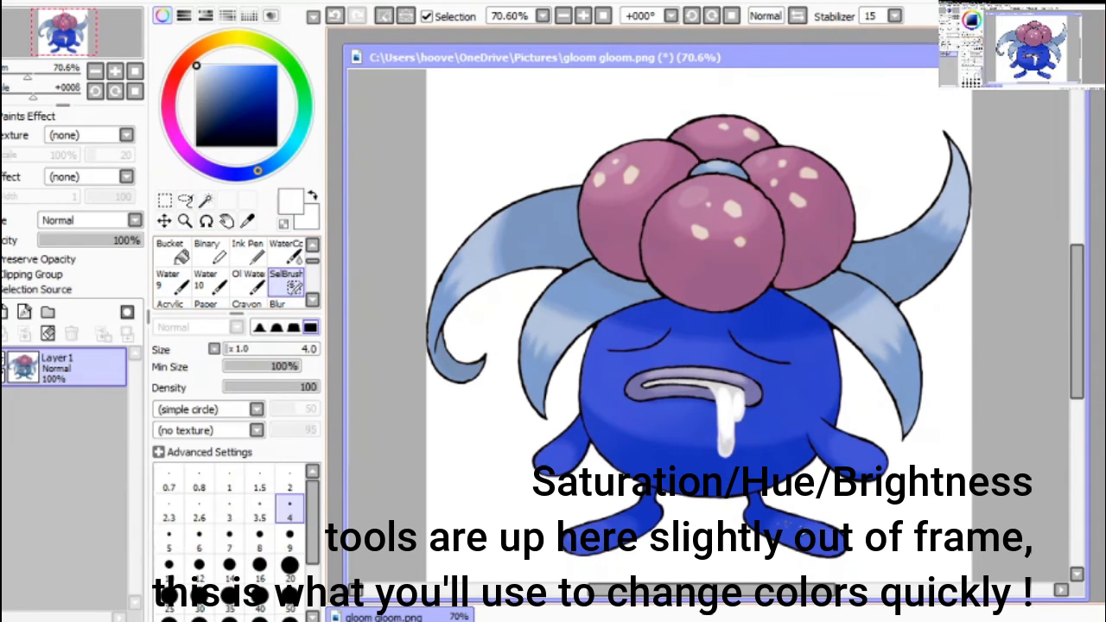
click(289, 565)
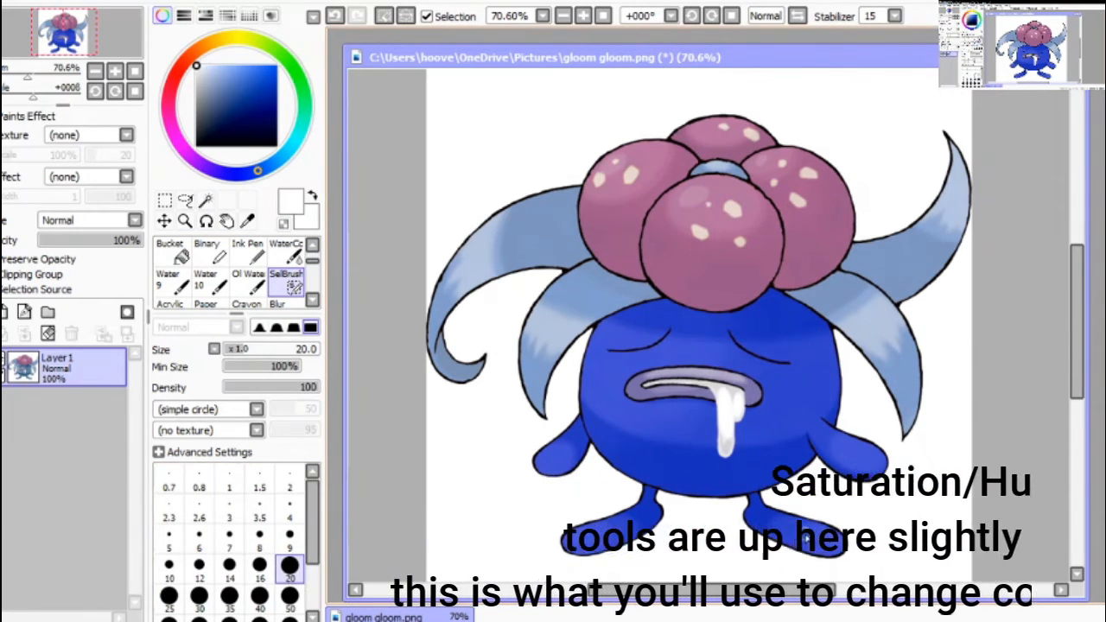
Recolor the selected body, arms and feet to light purple by adjusting hue and luminance, and clear the selection
click(166, 201)
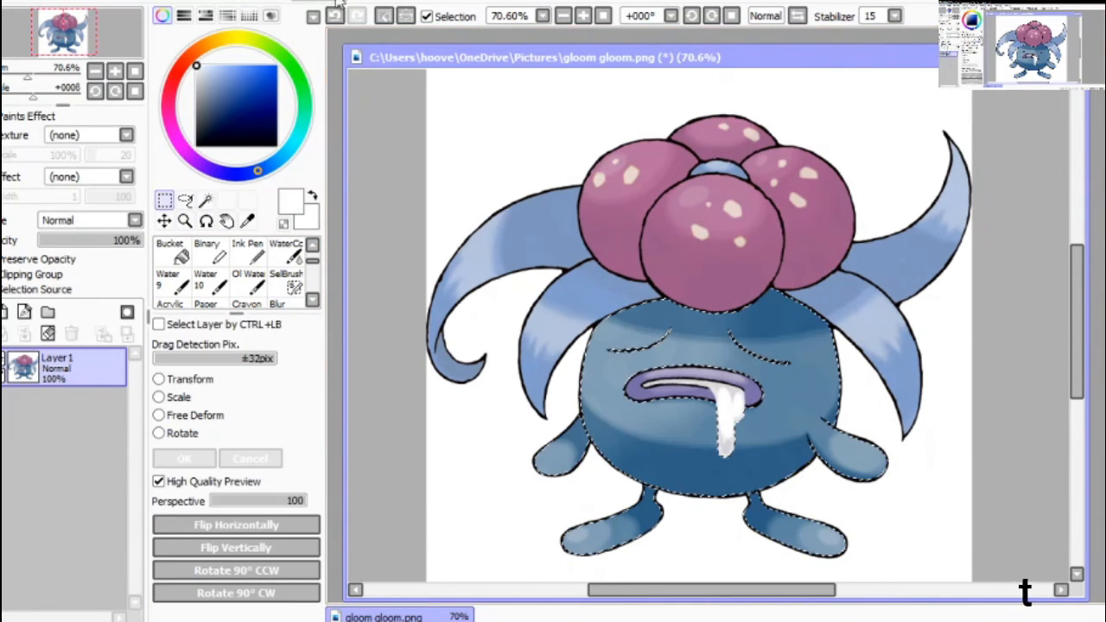
click(307, 2)
click(331, 15)
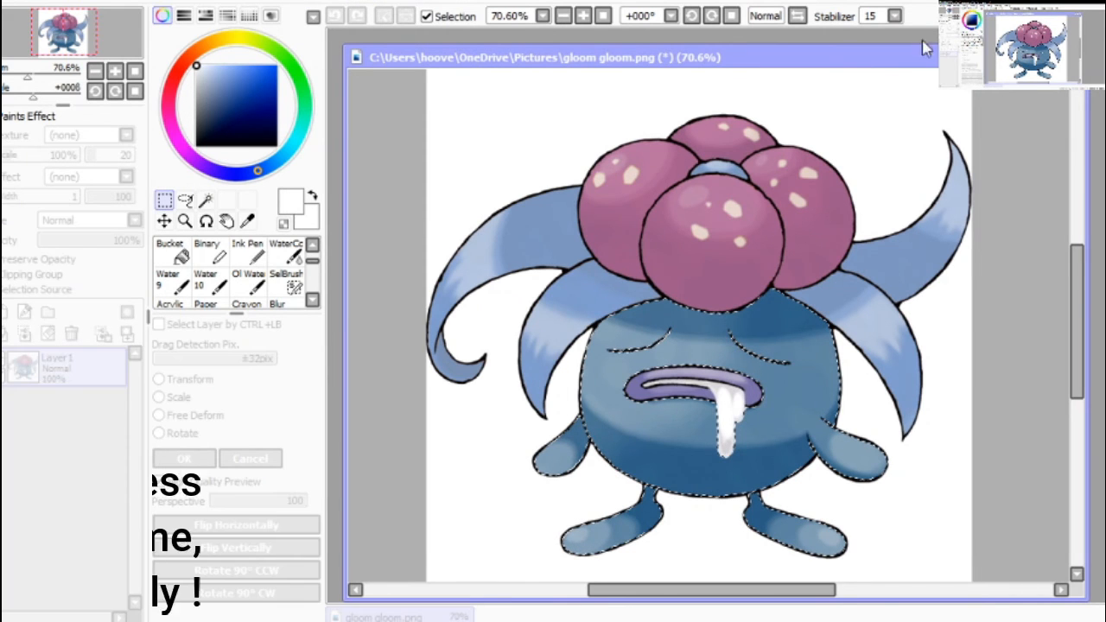
drag(984, 75, 1071, 91)
drag(1032, 123, 1102, 130)
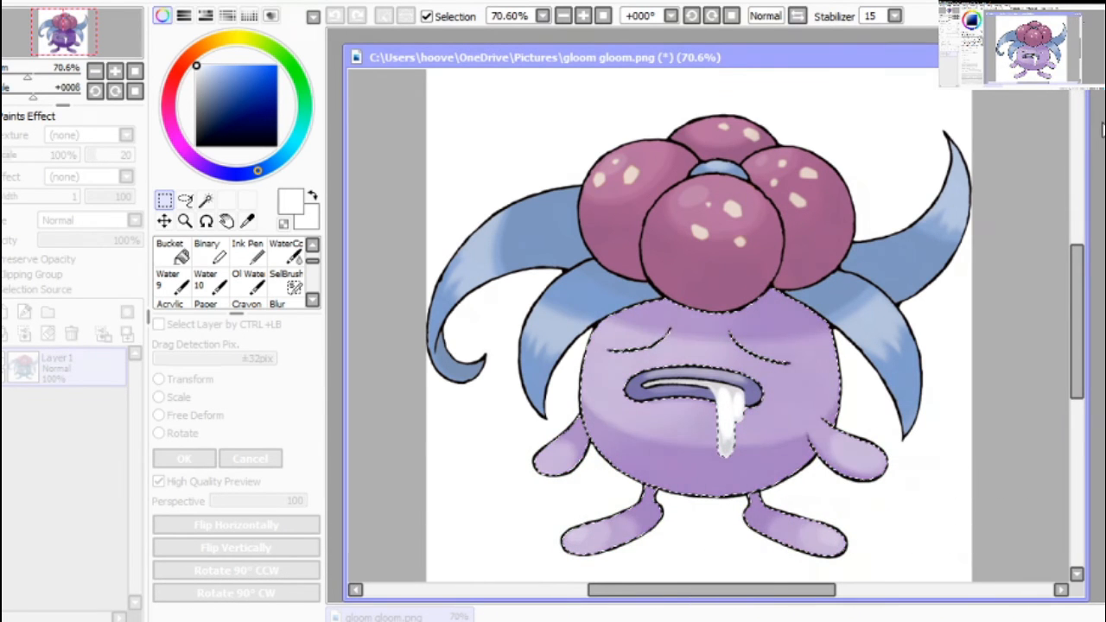
click(1063, 157)
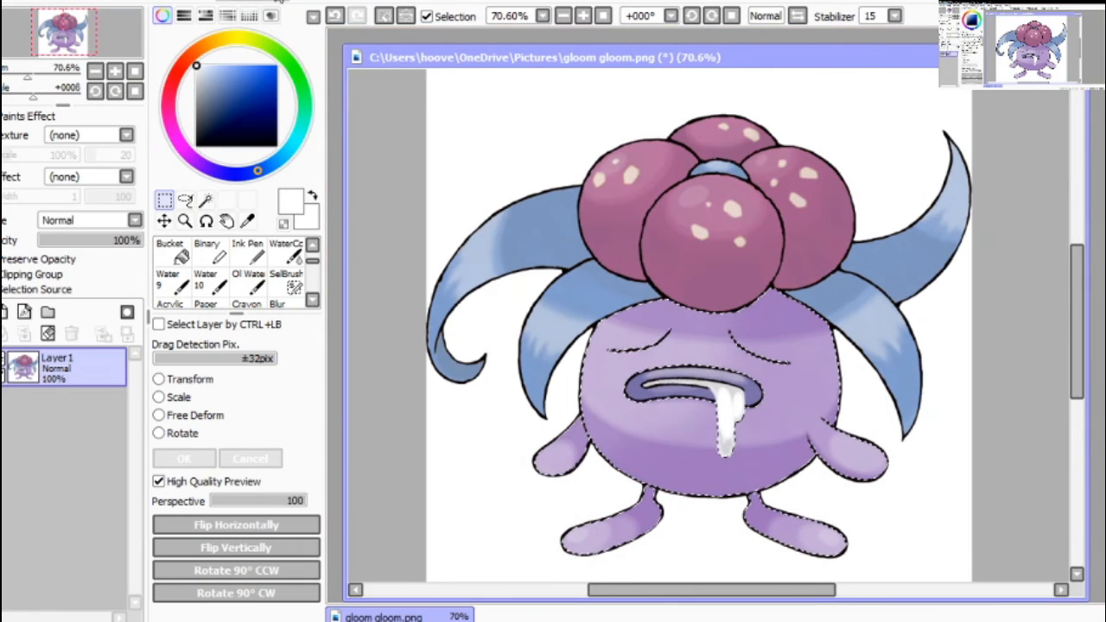
key(ctrl+d)
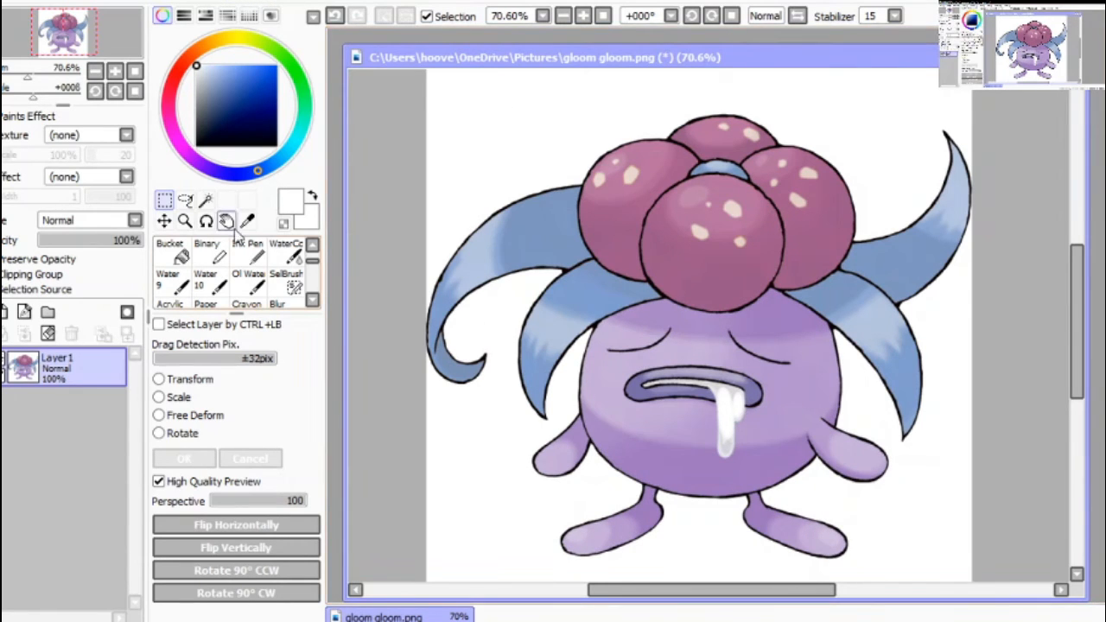
Select the lips with the Magic Wand and recolor them to a dark greyish blue by adjusting hue, saturation and luminance
click(205, 199)
click(638, 391)
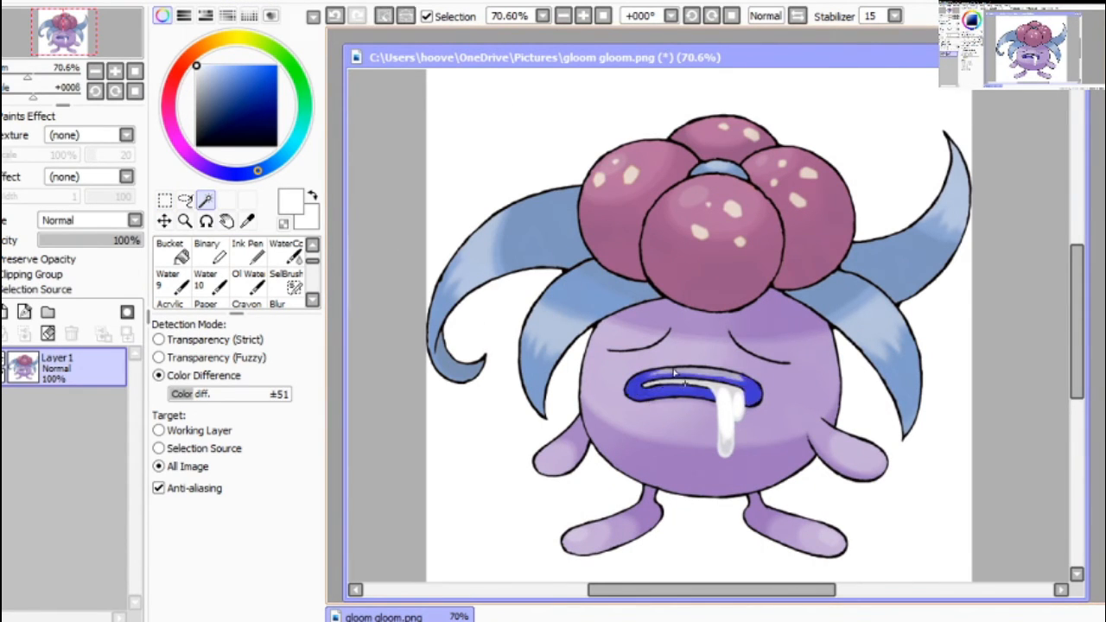
click(164, 199)
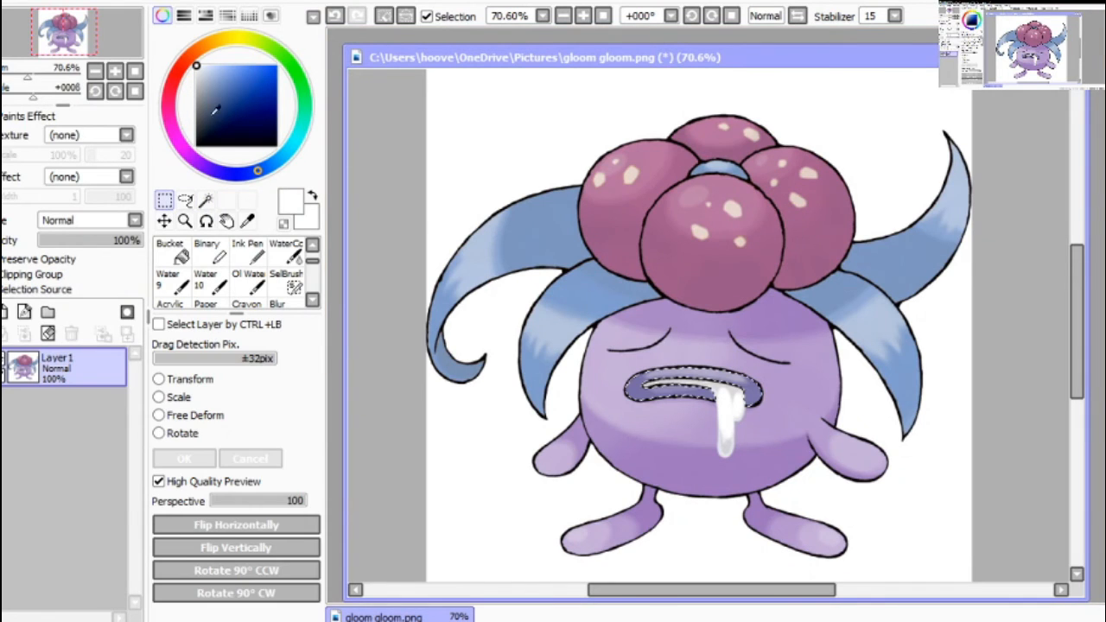
click(325, 38)
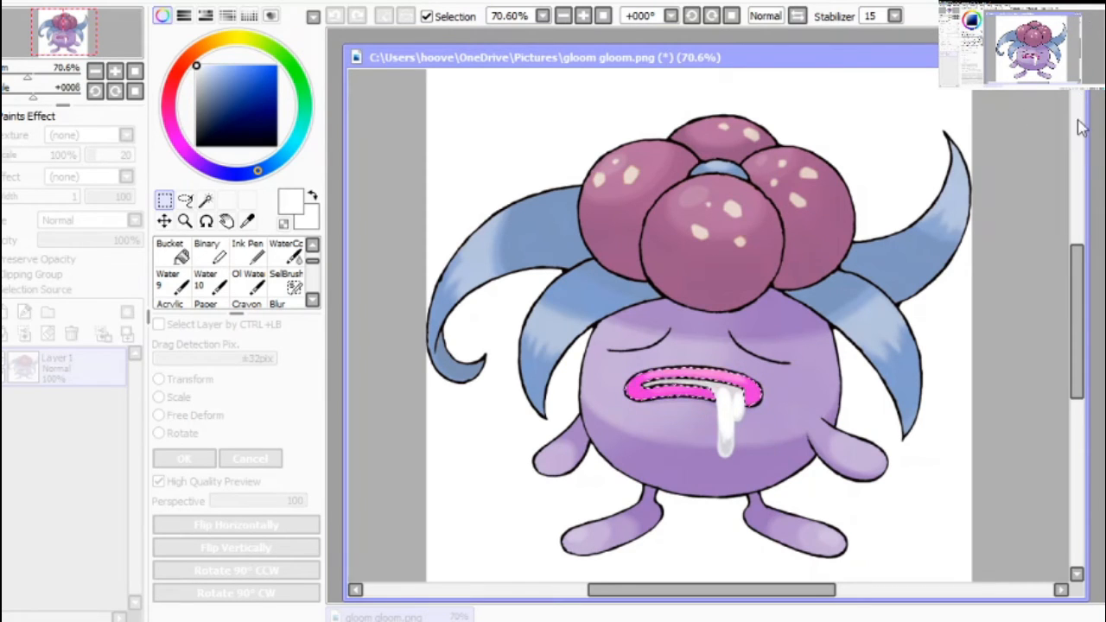
drag(1079, 127, 947, 138)
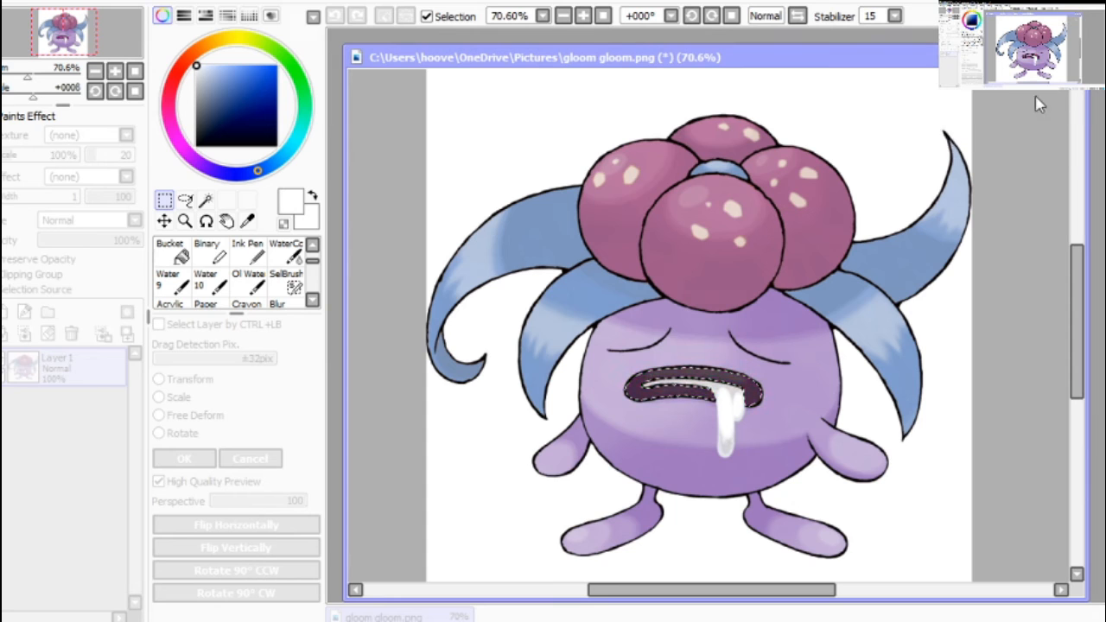
drag(966, 125, 1014, 125)
click(1068, 167)
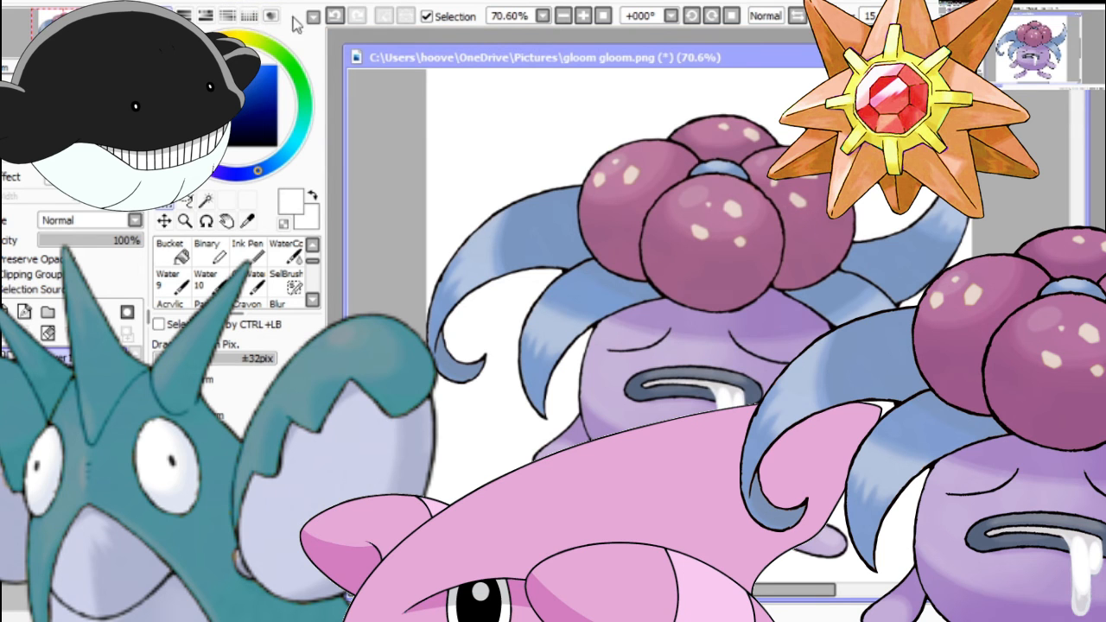
Add a new layer above the artwork and set the size 4 black Pen to the softest edge shape
drag(27, 76, 59, 50)
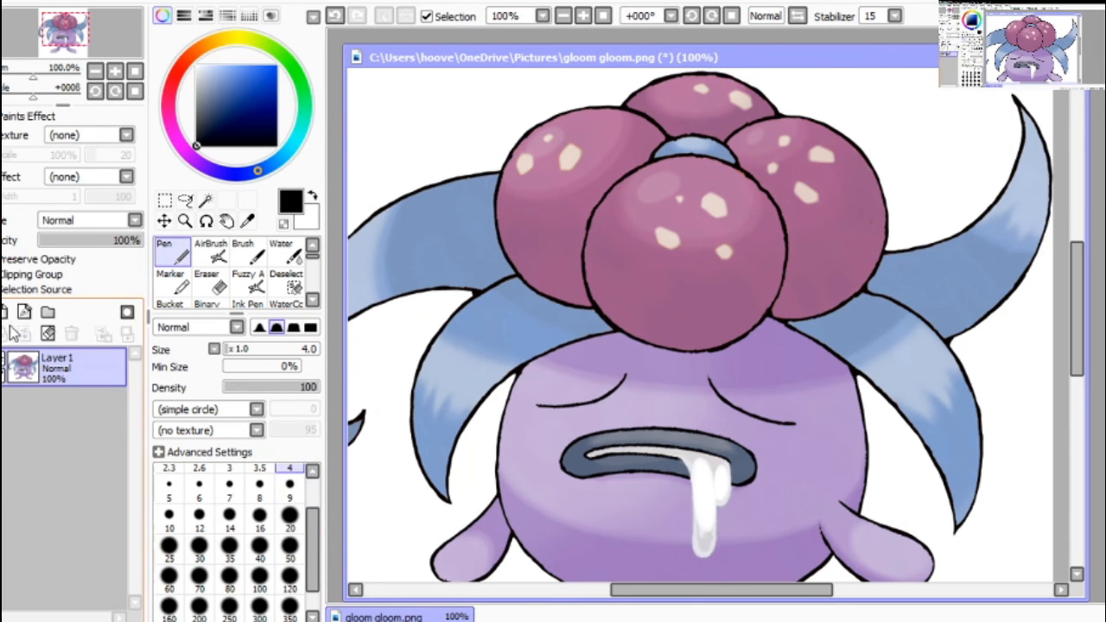
click(7, 313)
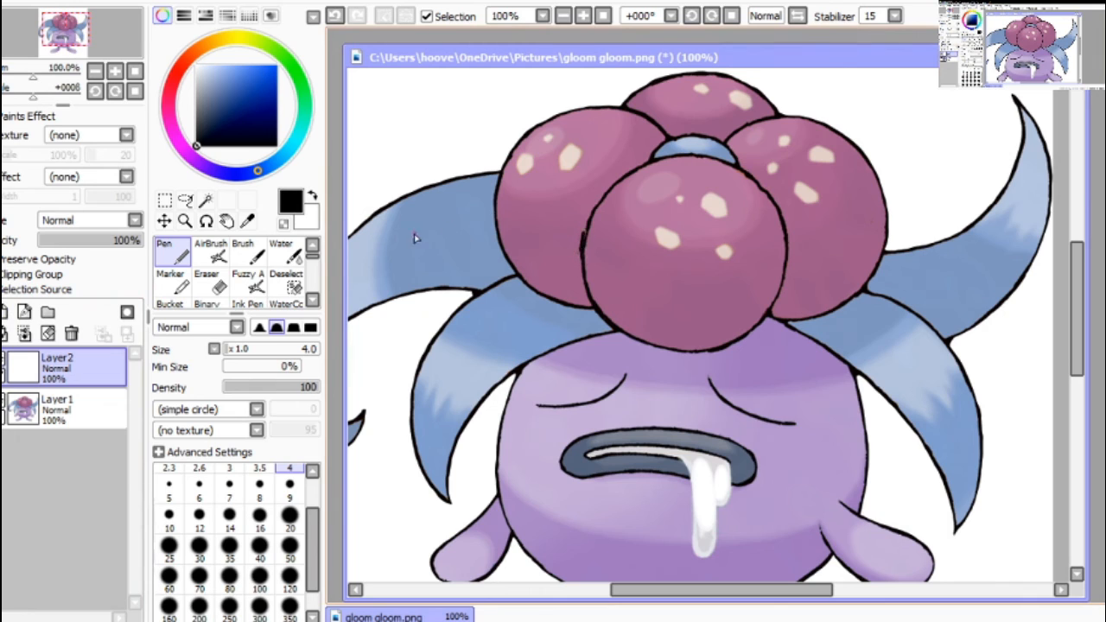
key(ctrl+z)
mouse_move(501, 130)
mouse_down()
mouse_move(595, 285)
mouse_move(674, 197)
mouse_up()
key(ctrl+z)
click(259, 327)
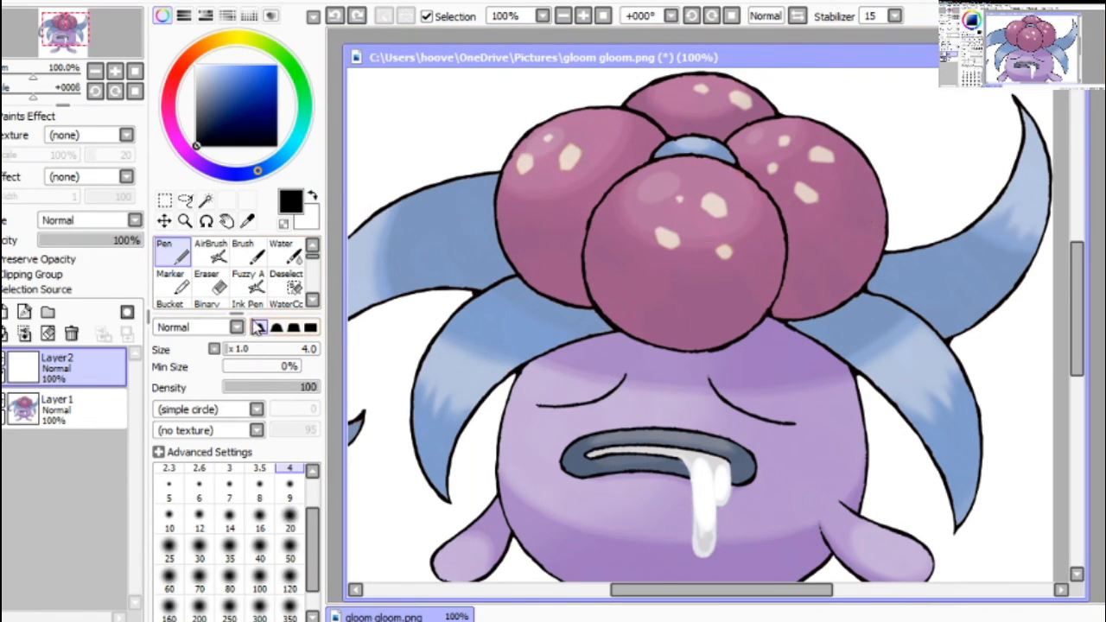
Try retracing the black outline of the front bulb with the Pen on the new layer, undoing the strokes
mouse_move(586, 235)
mouse_down()
mouse_move(588, 266)
mouse_move(594, 215)
mouse_up()
key(ctrl+z)
key(ctrl+z)
key(ctrl+z)
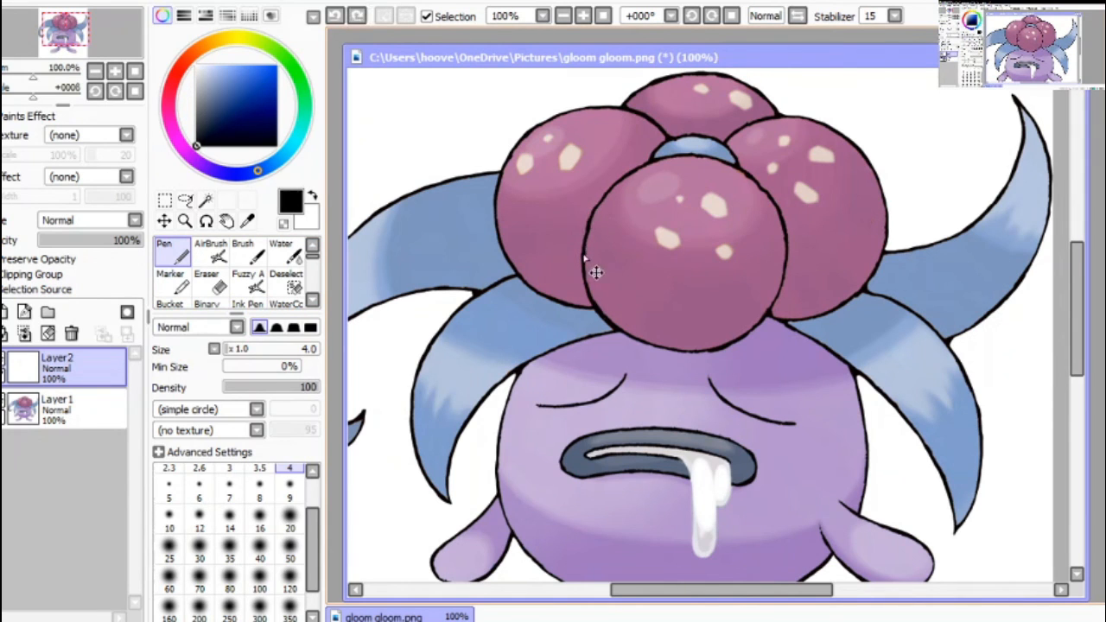
mouse_move(584, 259)
mouse_down()
mouse_move(593, 217)
mouse_move(623, 182)
mouse_up()
key(ctrl+z)
key(ctrl+z)
drag(590, 223, 632, 174)
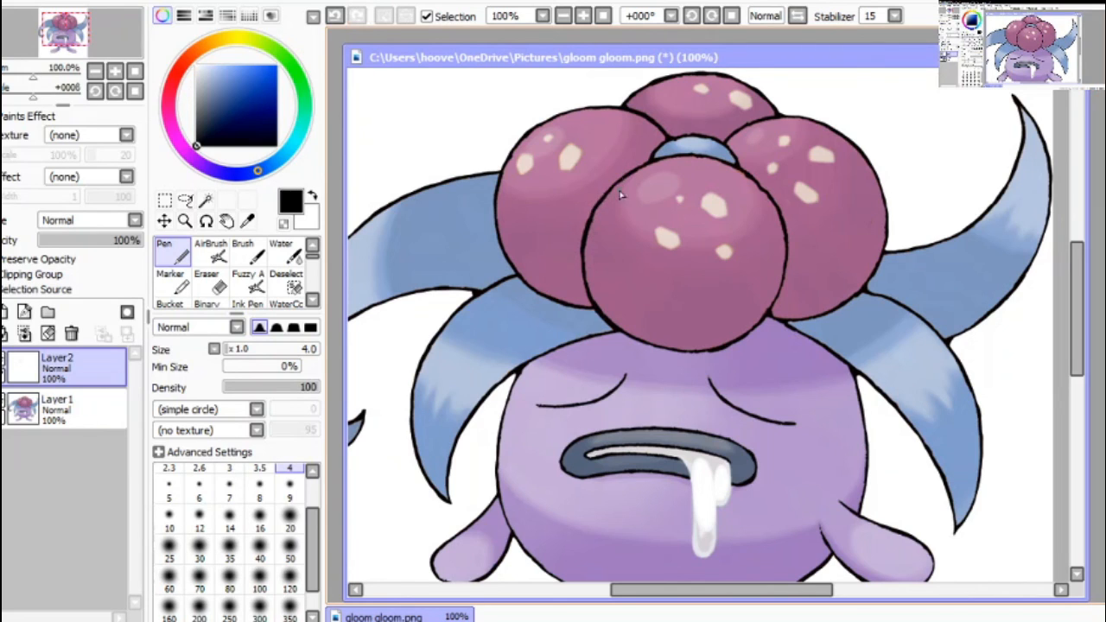
key(ctrl+z)
drag(768, 312, 787, 264)
key(ctrl+z)
key(ctrl+z)
mouse_move(33, 76)
mouse_down()
mouse_move(23, 77)
mouse_move(44, 57)
mouse_up()
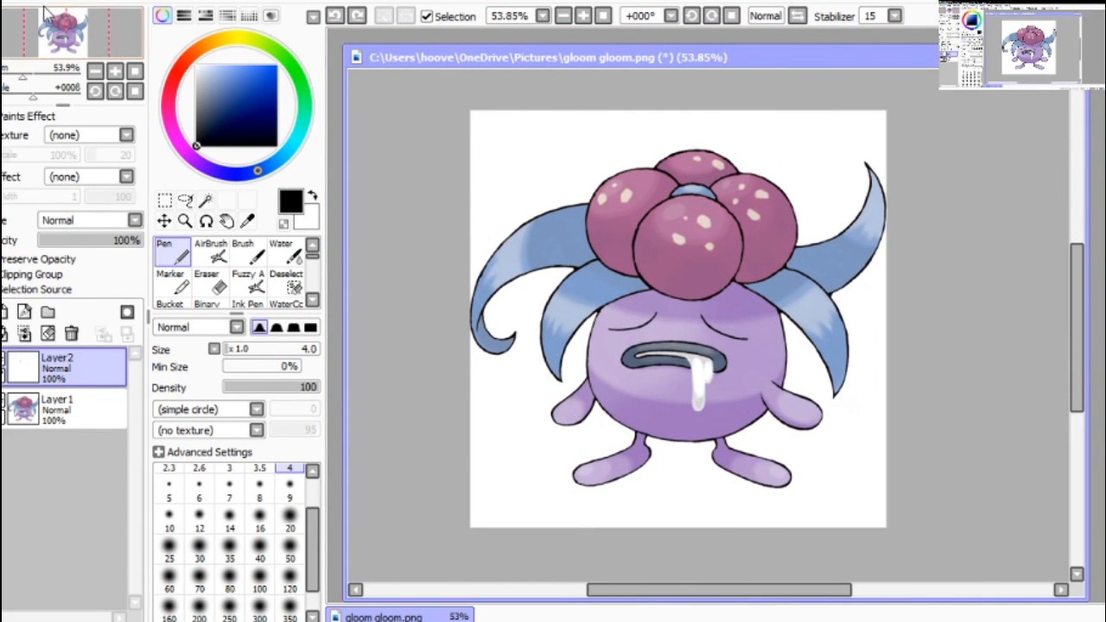
click(81, 118)
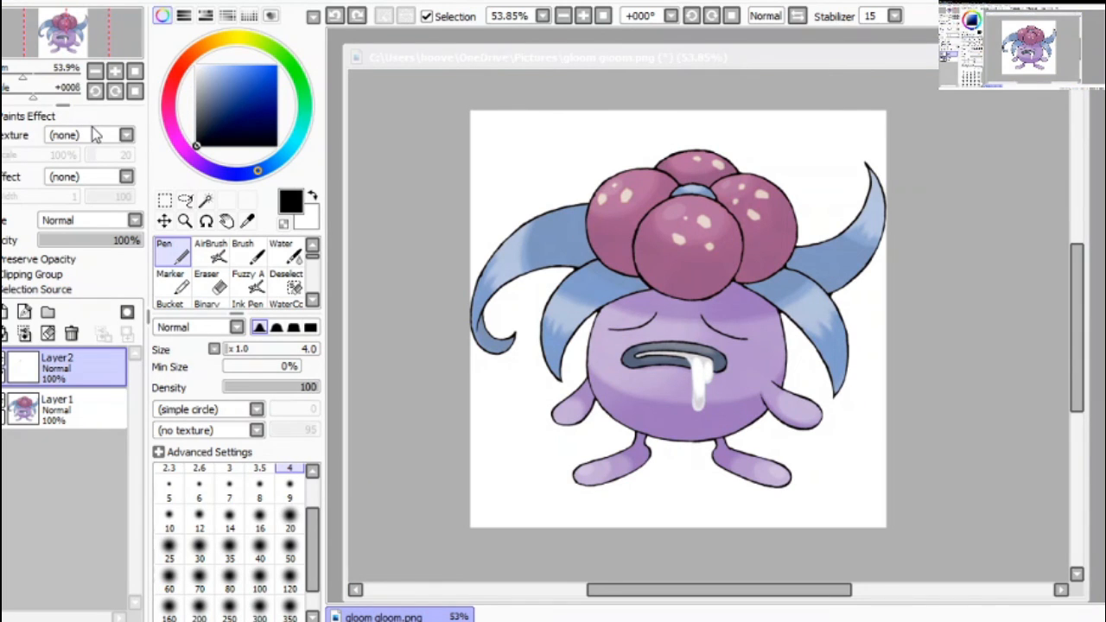
click(674, 300)
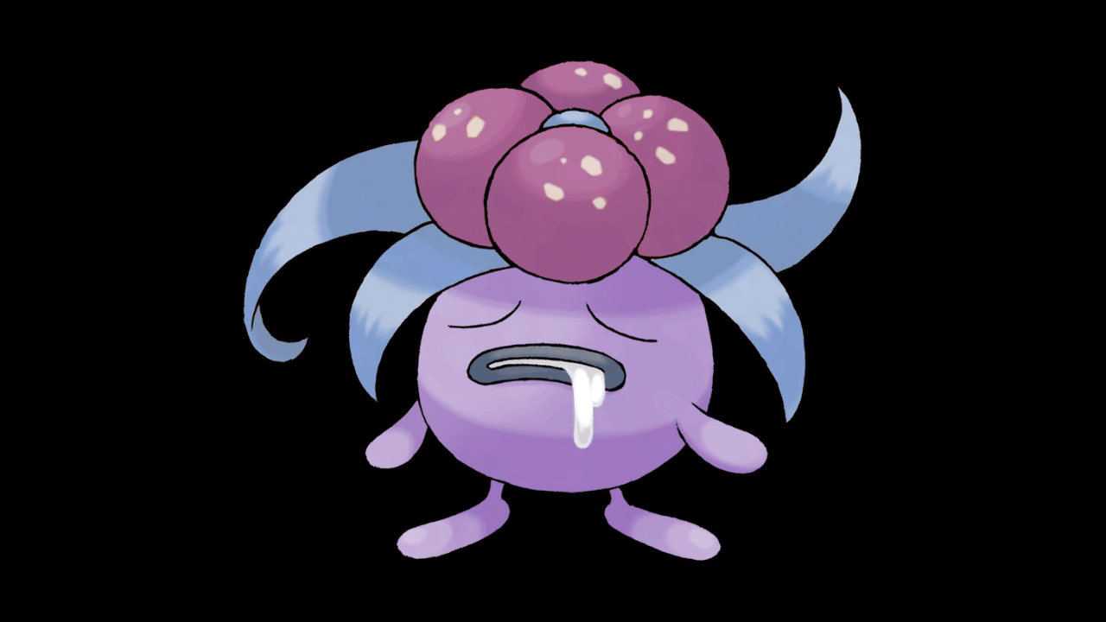